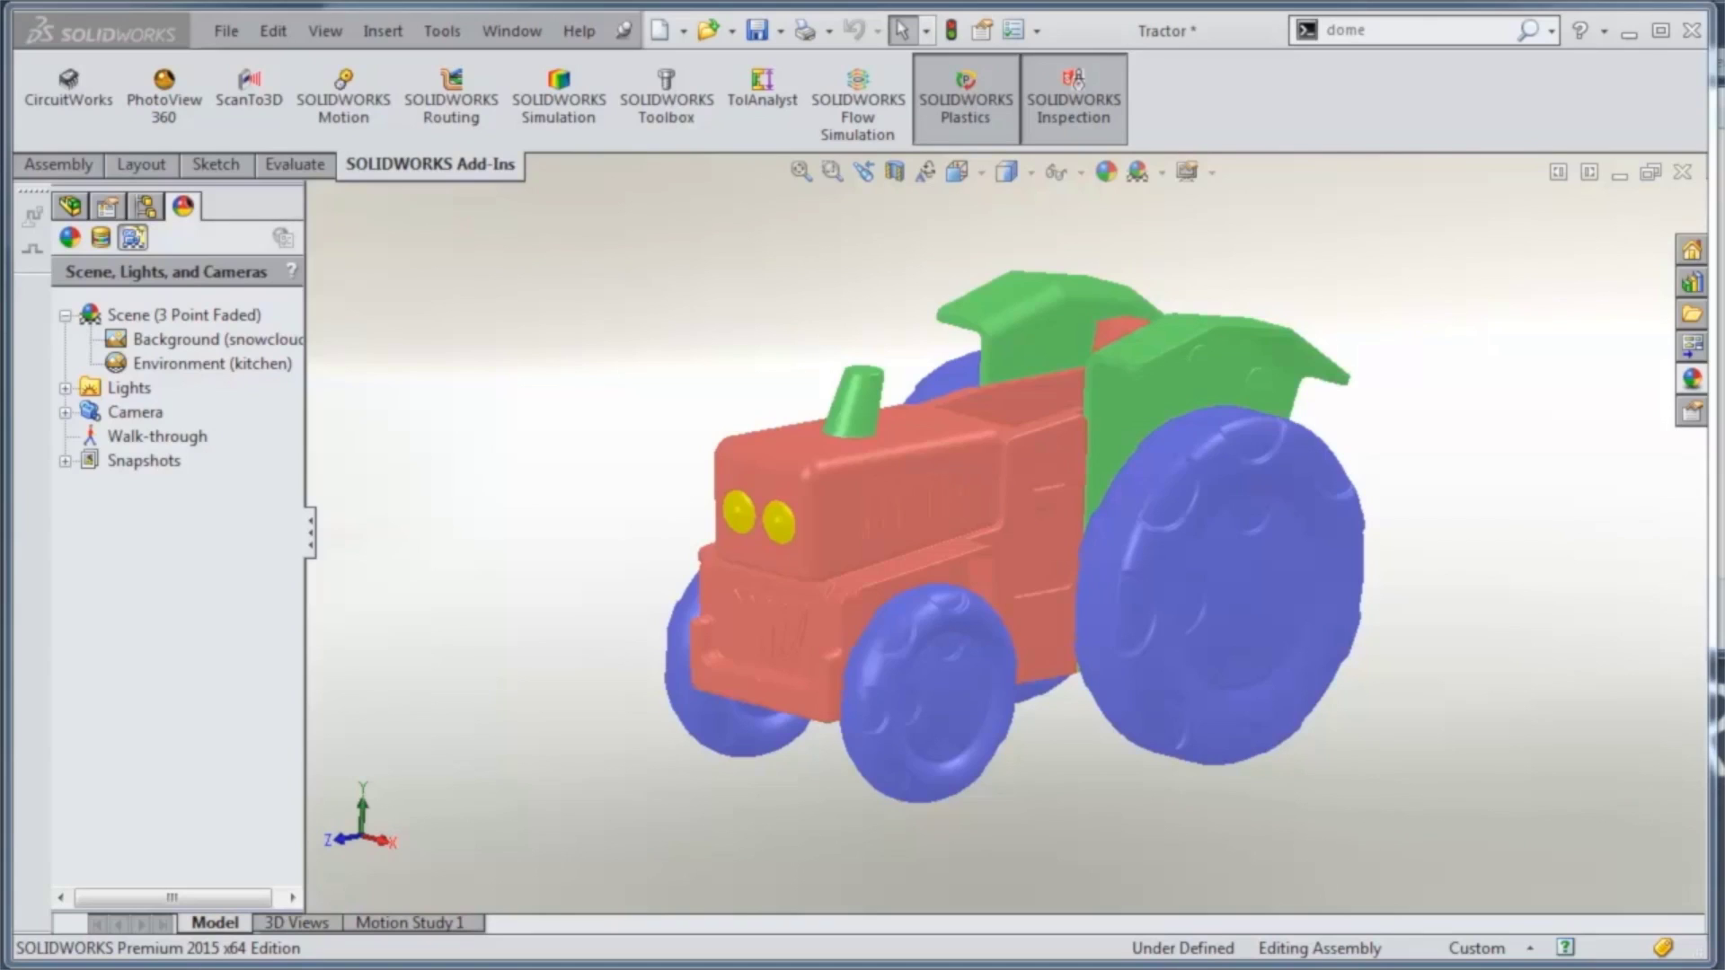
Enable the PhotoView 360 add-in and show the Render Tools commands.
click(70, 205)
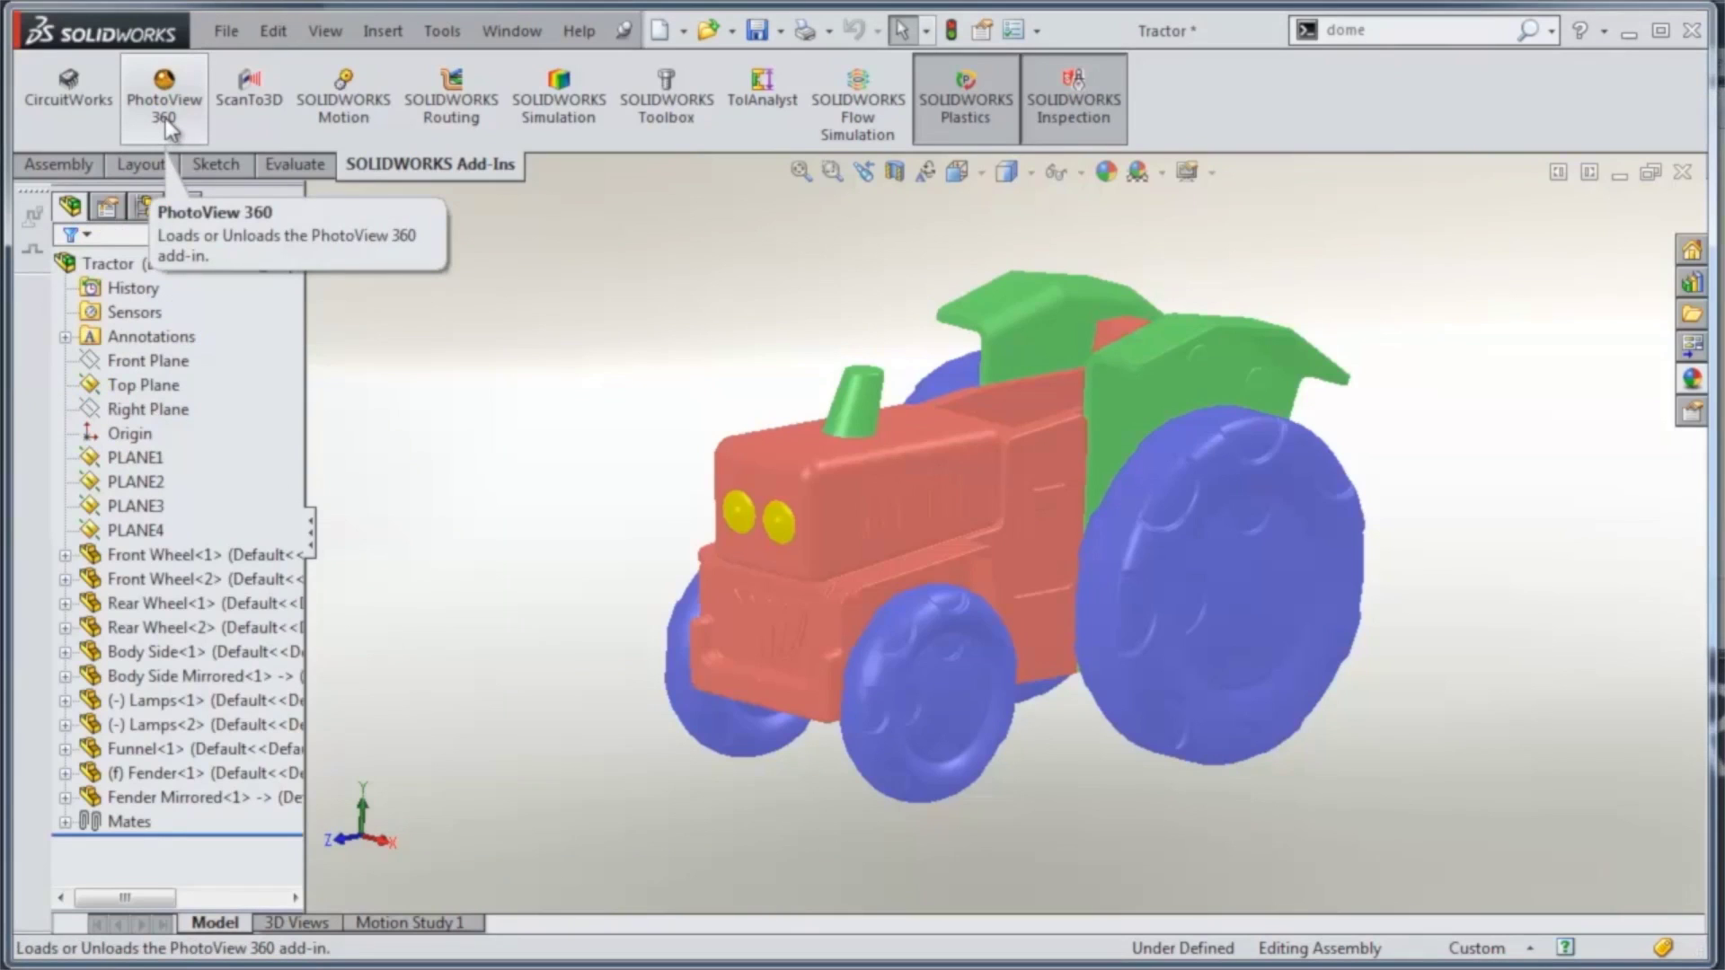
click(165, 122)
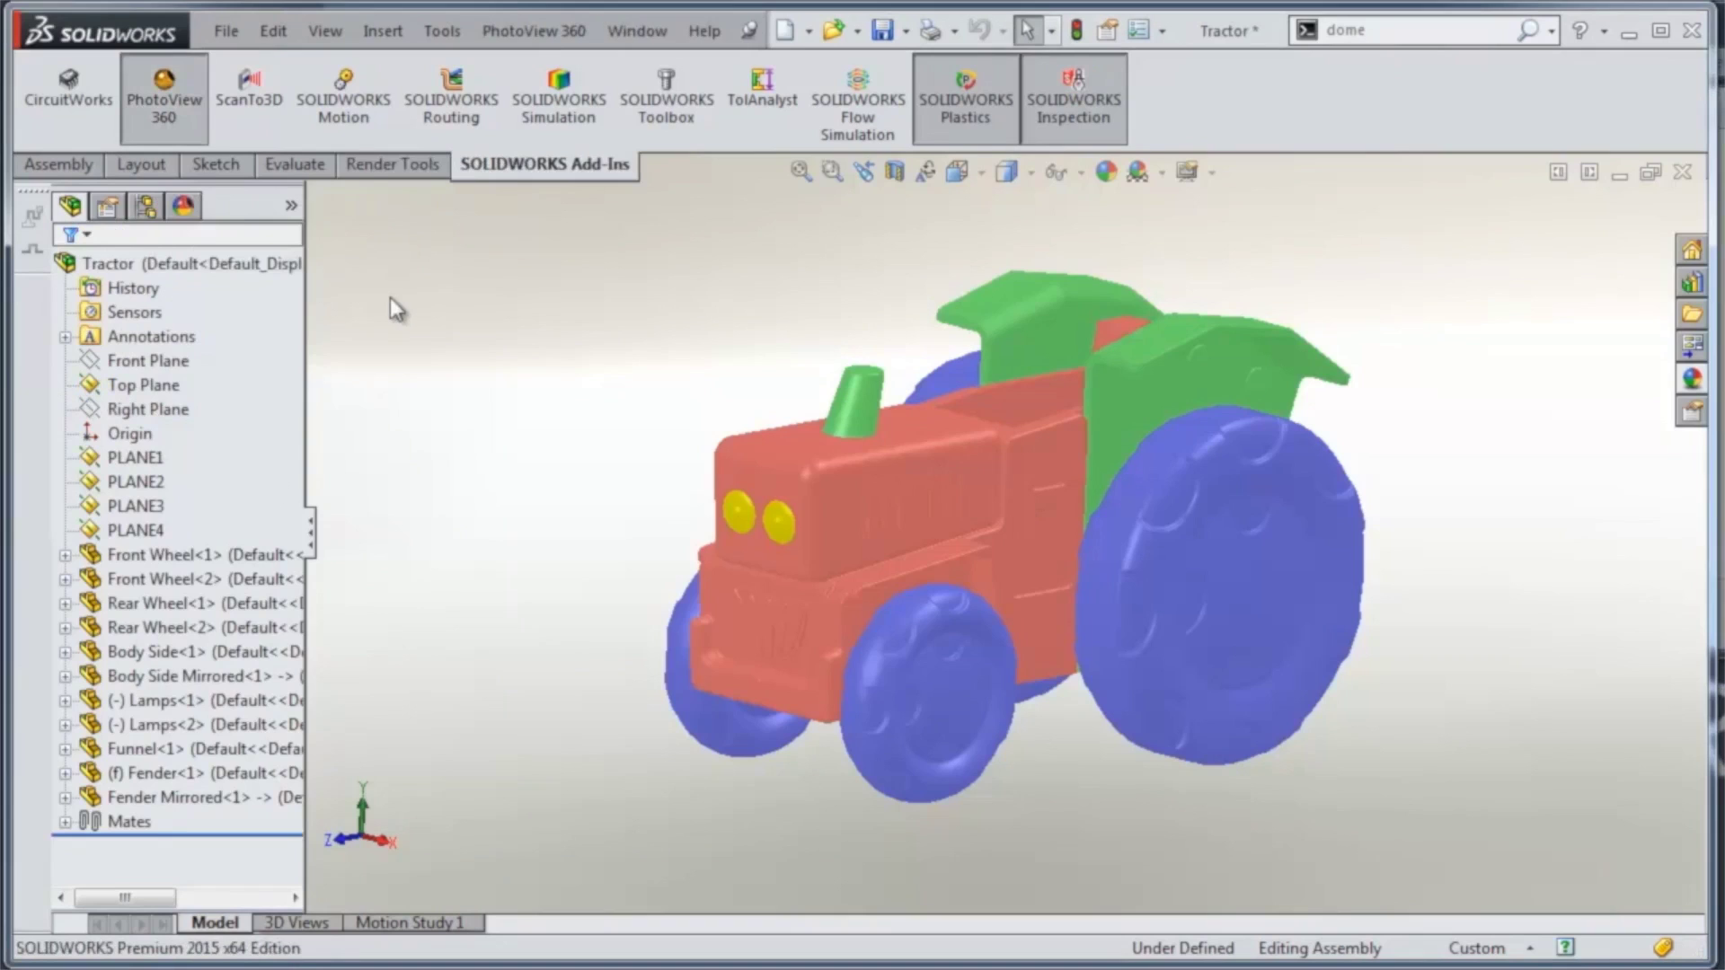
click(377, 168)
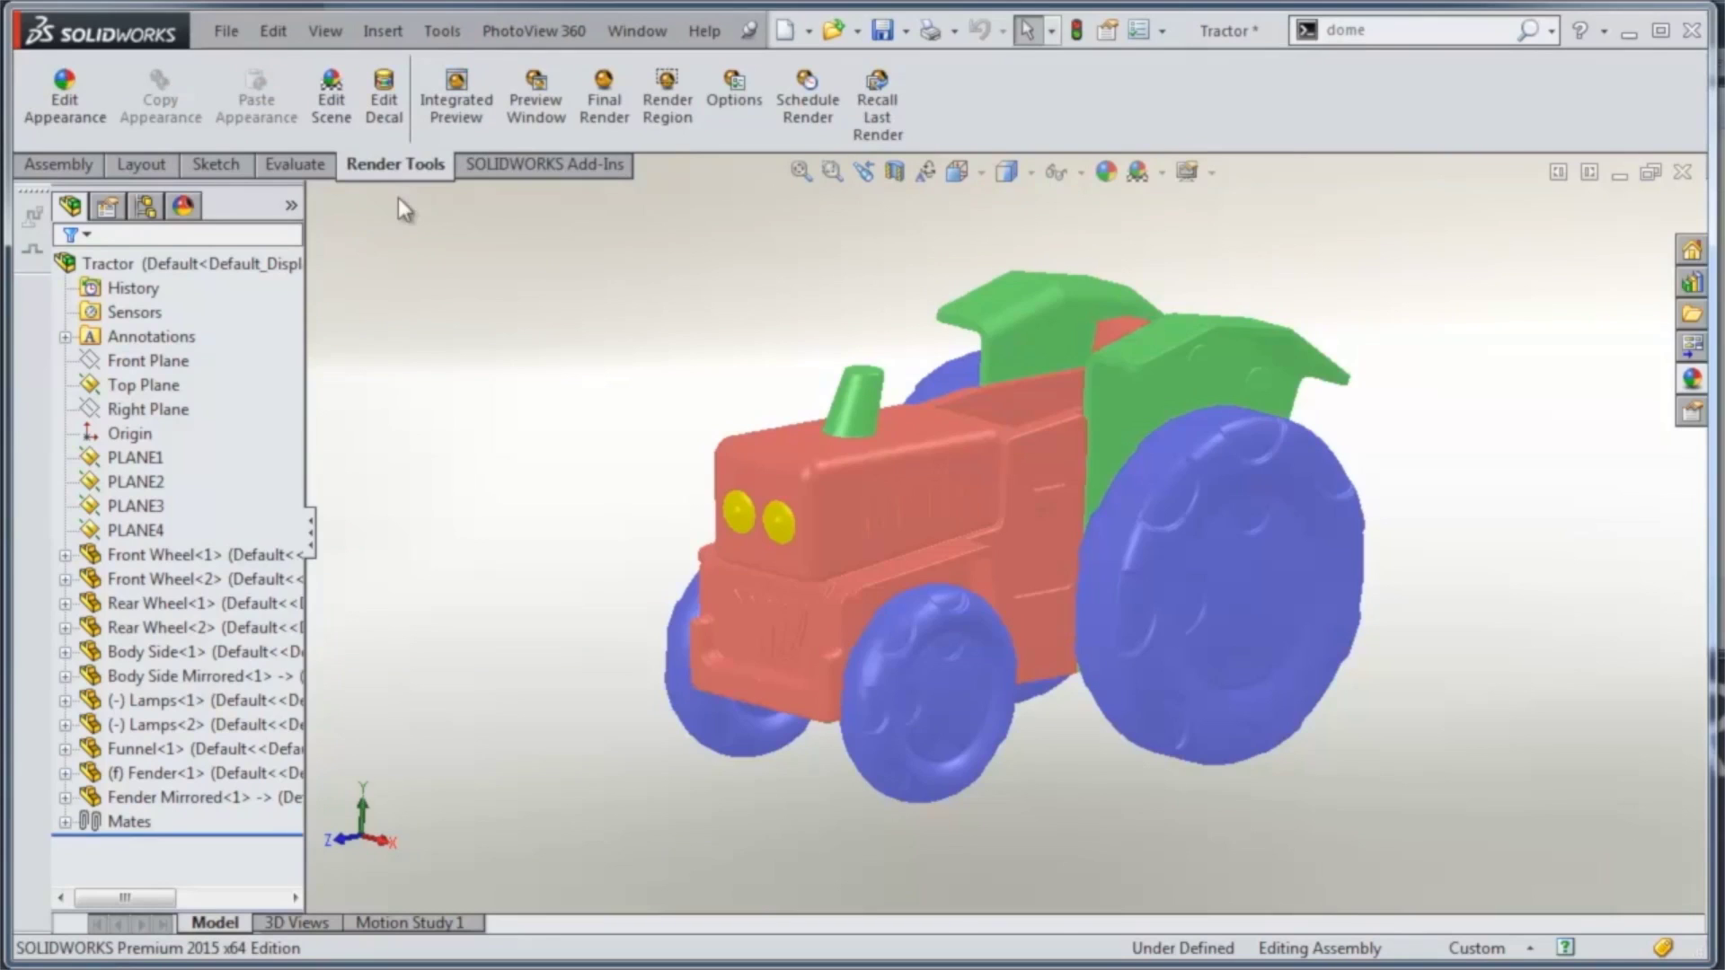
Show the tractor's scene, lights and cameras list in the DisplayManager, with background options.
click(184, 207)
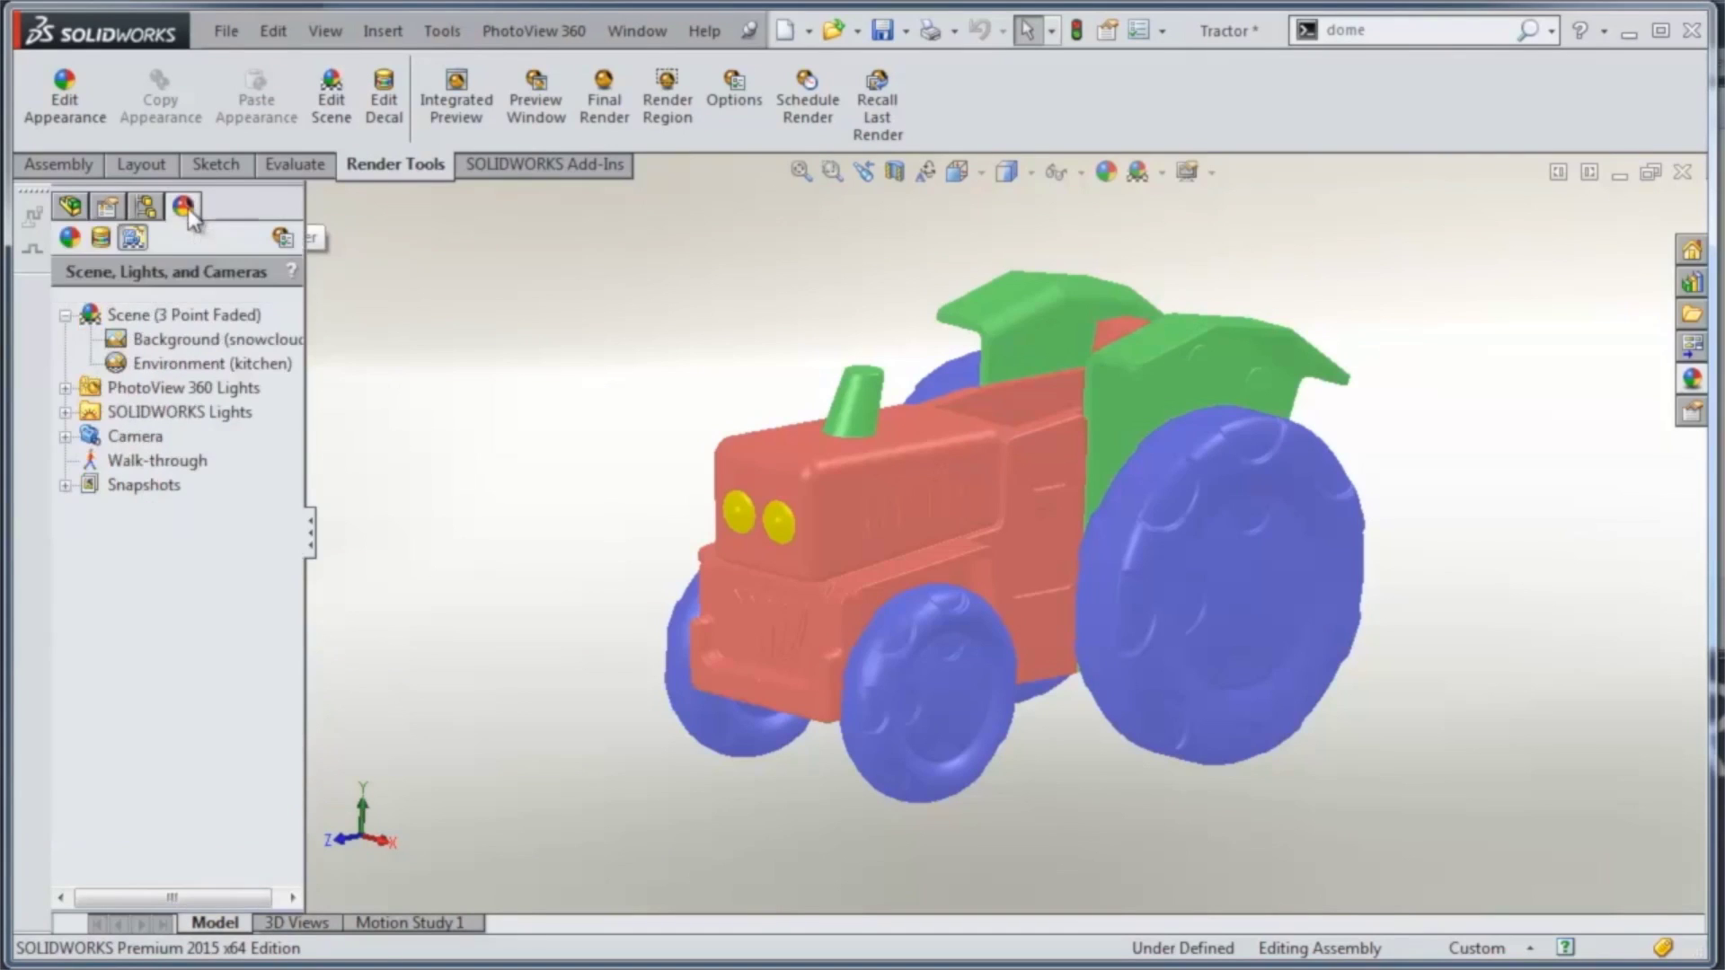
click(72, 238)
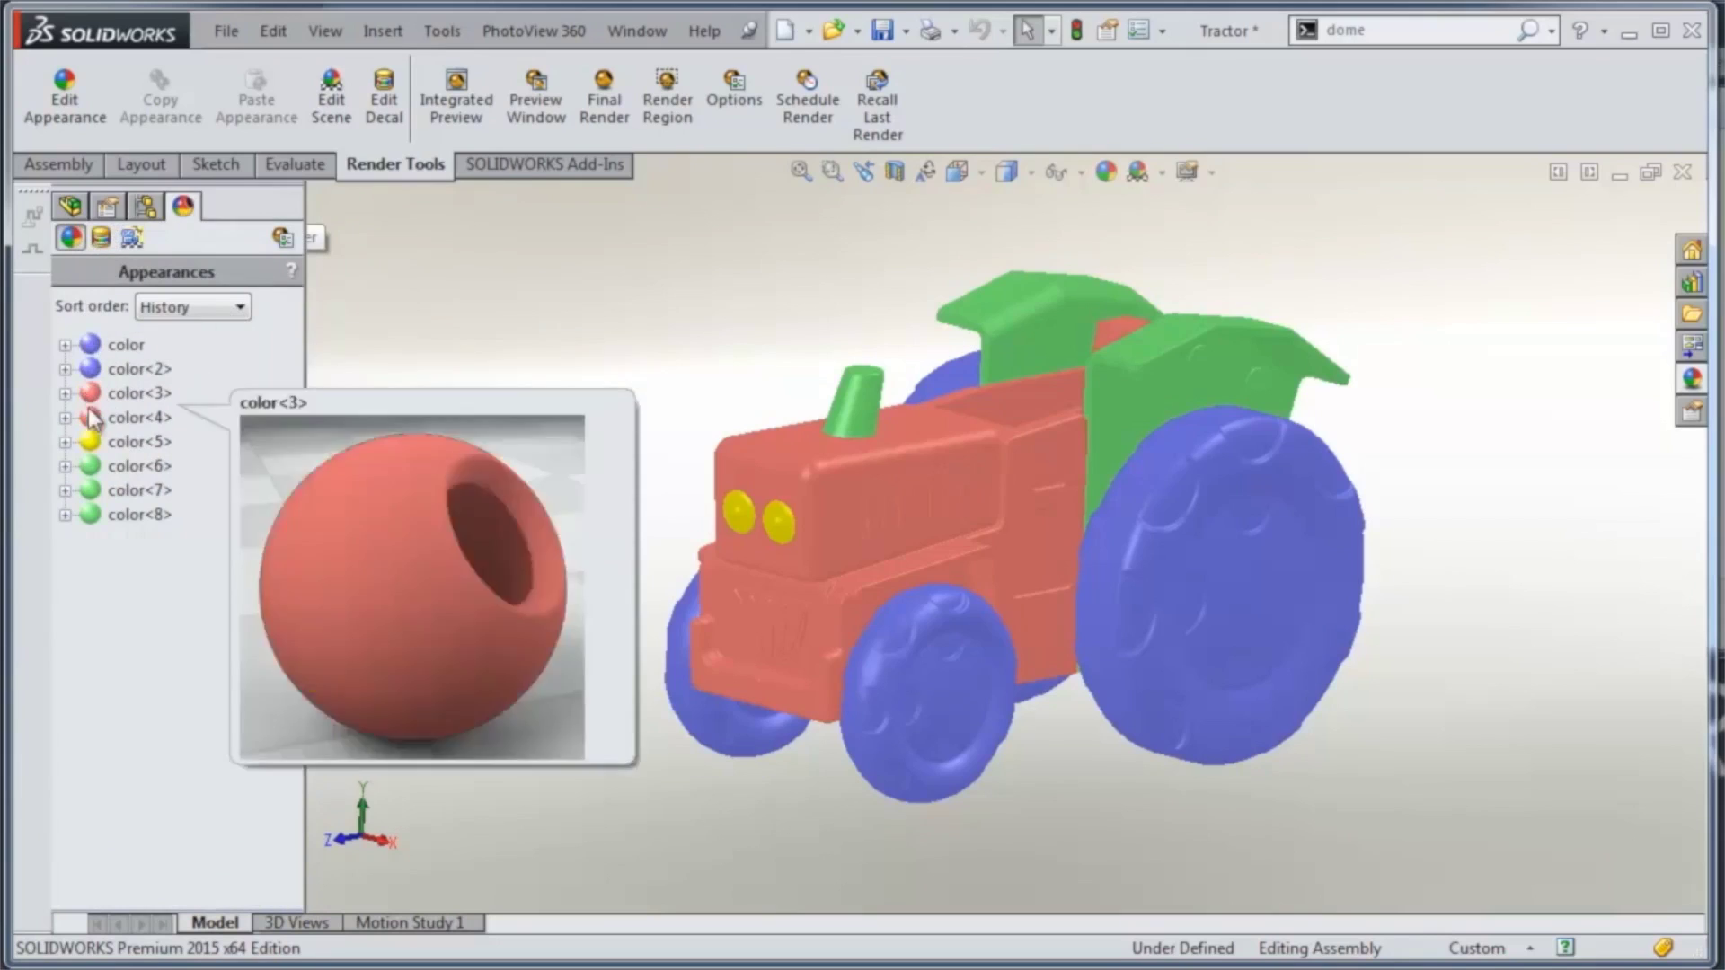
click(100, 238)
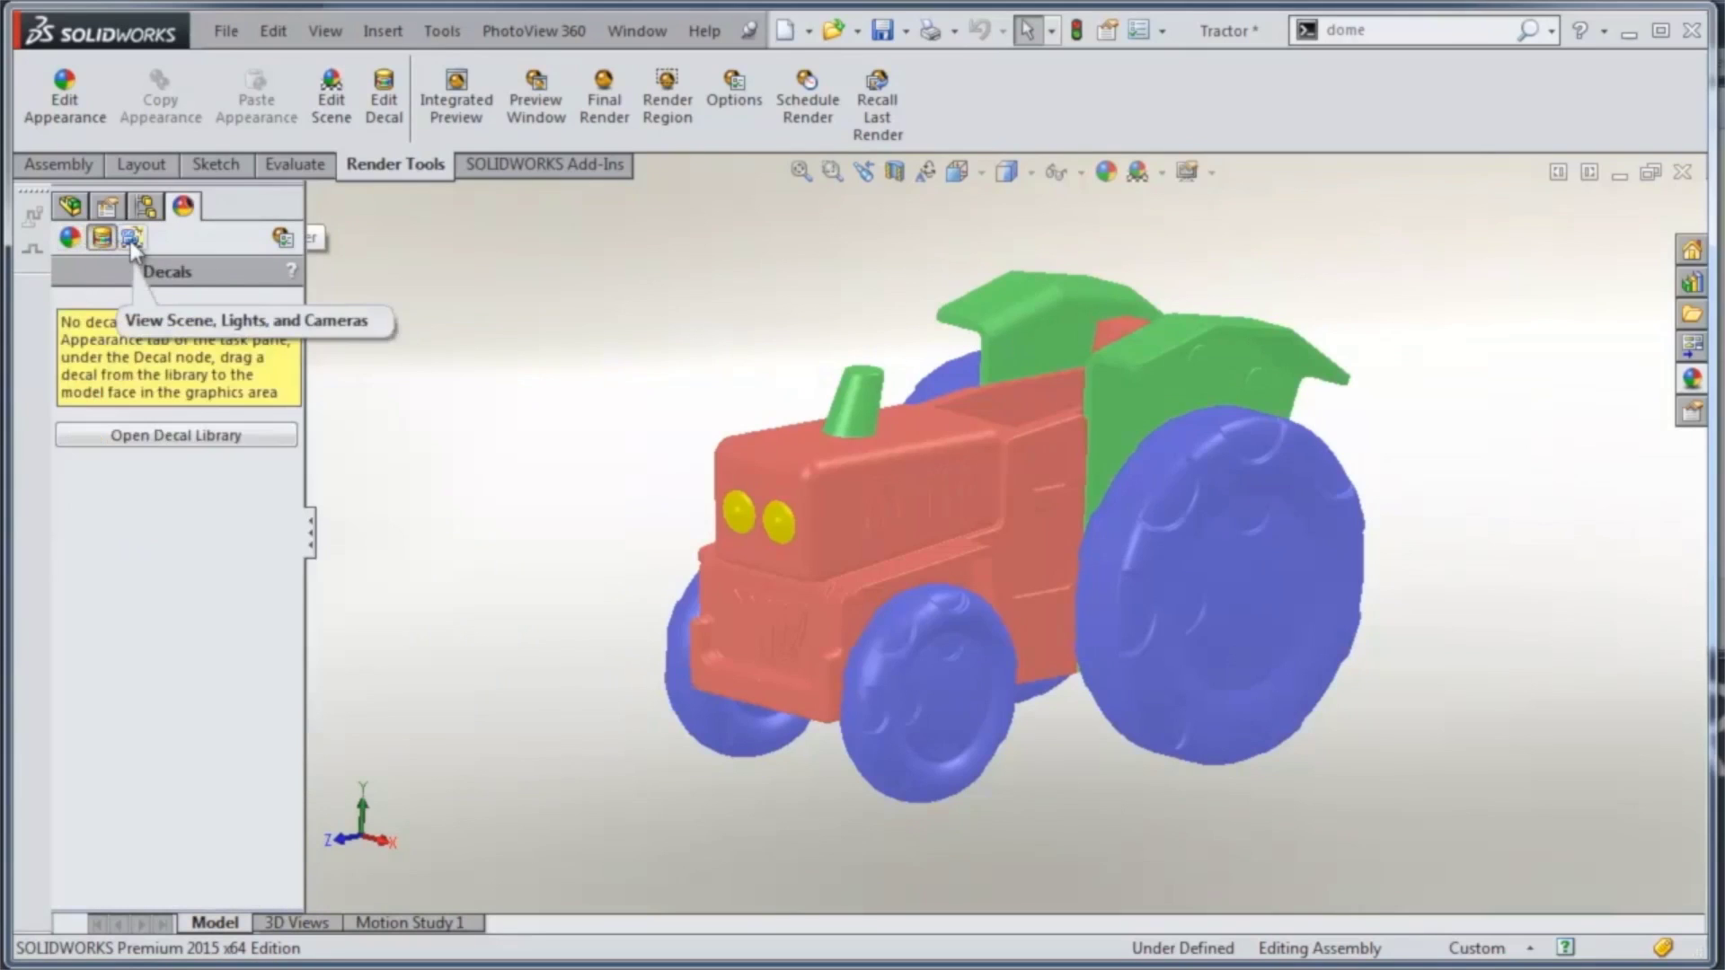
click(132, 239)
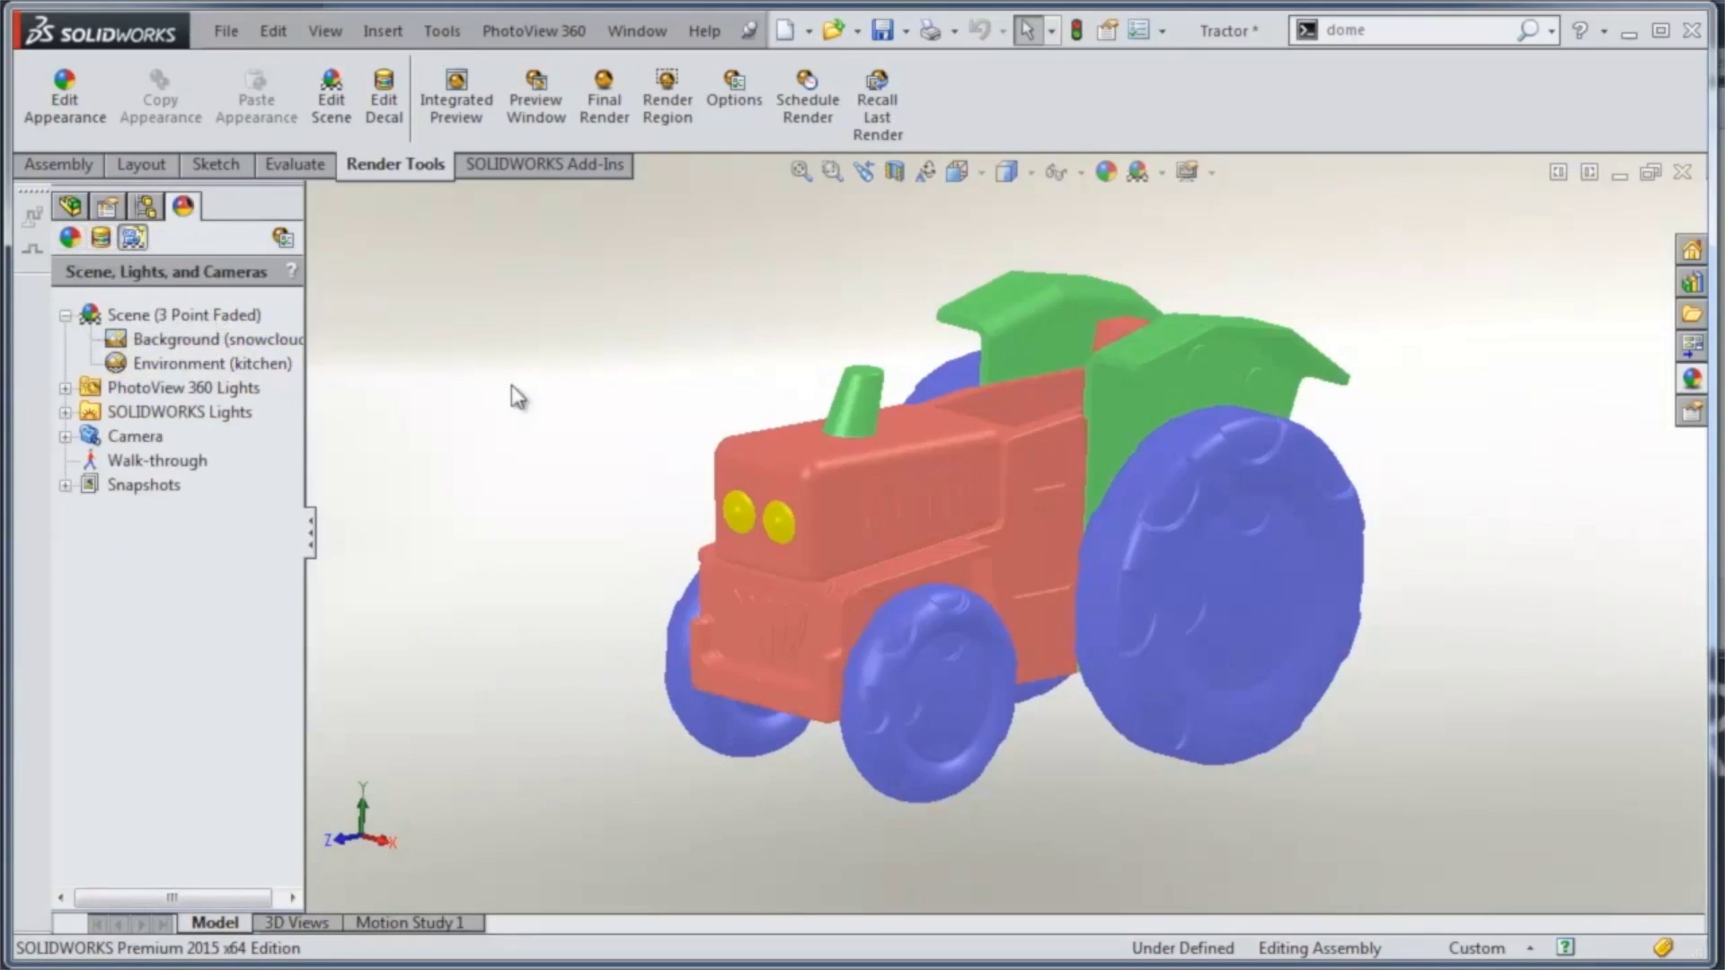
right_click(214, 343)
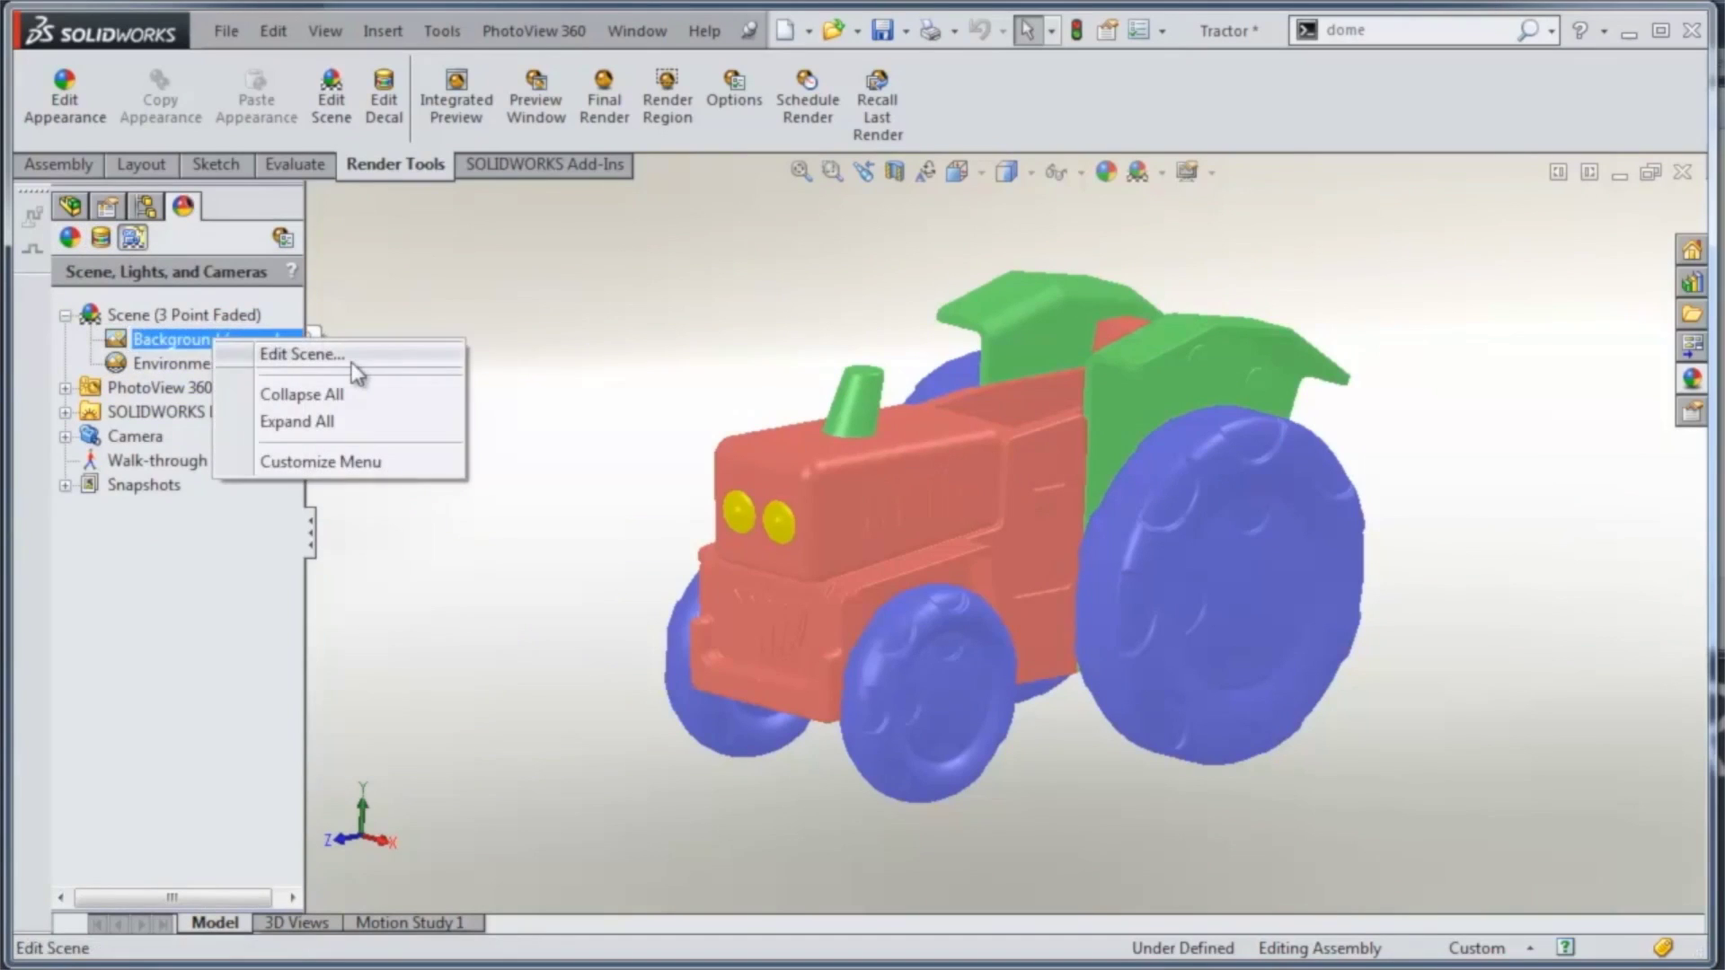
Edit the scene and apply the 3 Point Beige library scene to the tractor.
click(302, 354)
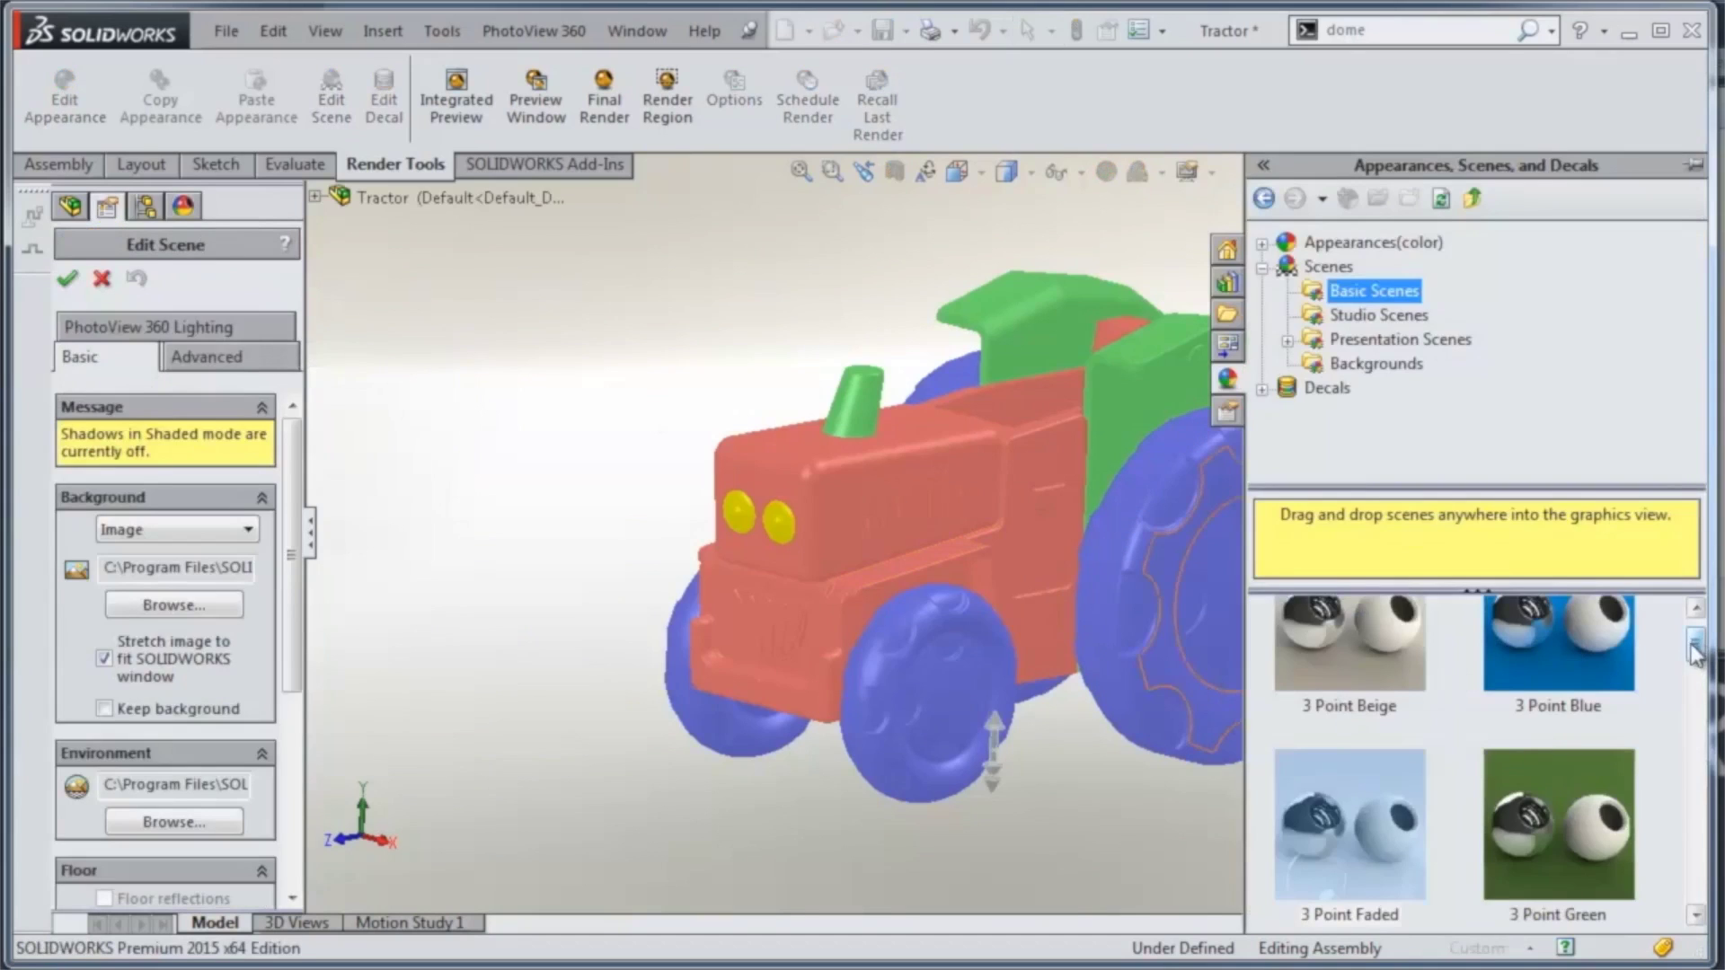
scroll(1695, 643, up, 1)
drag(1696, 645, 1702, 687)
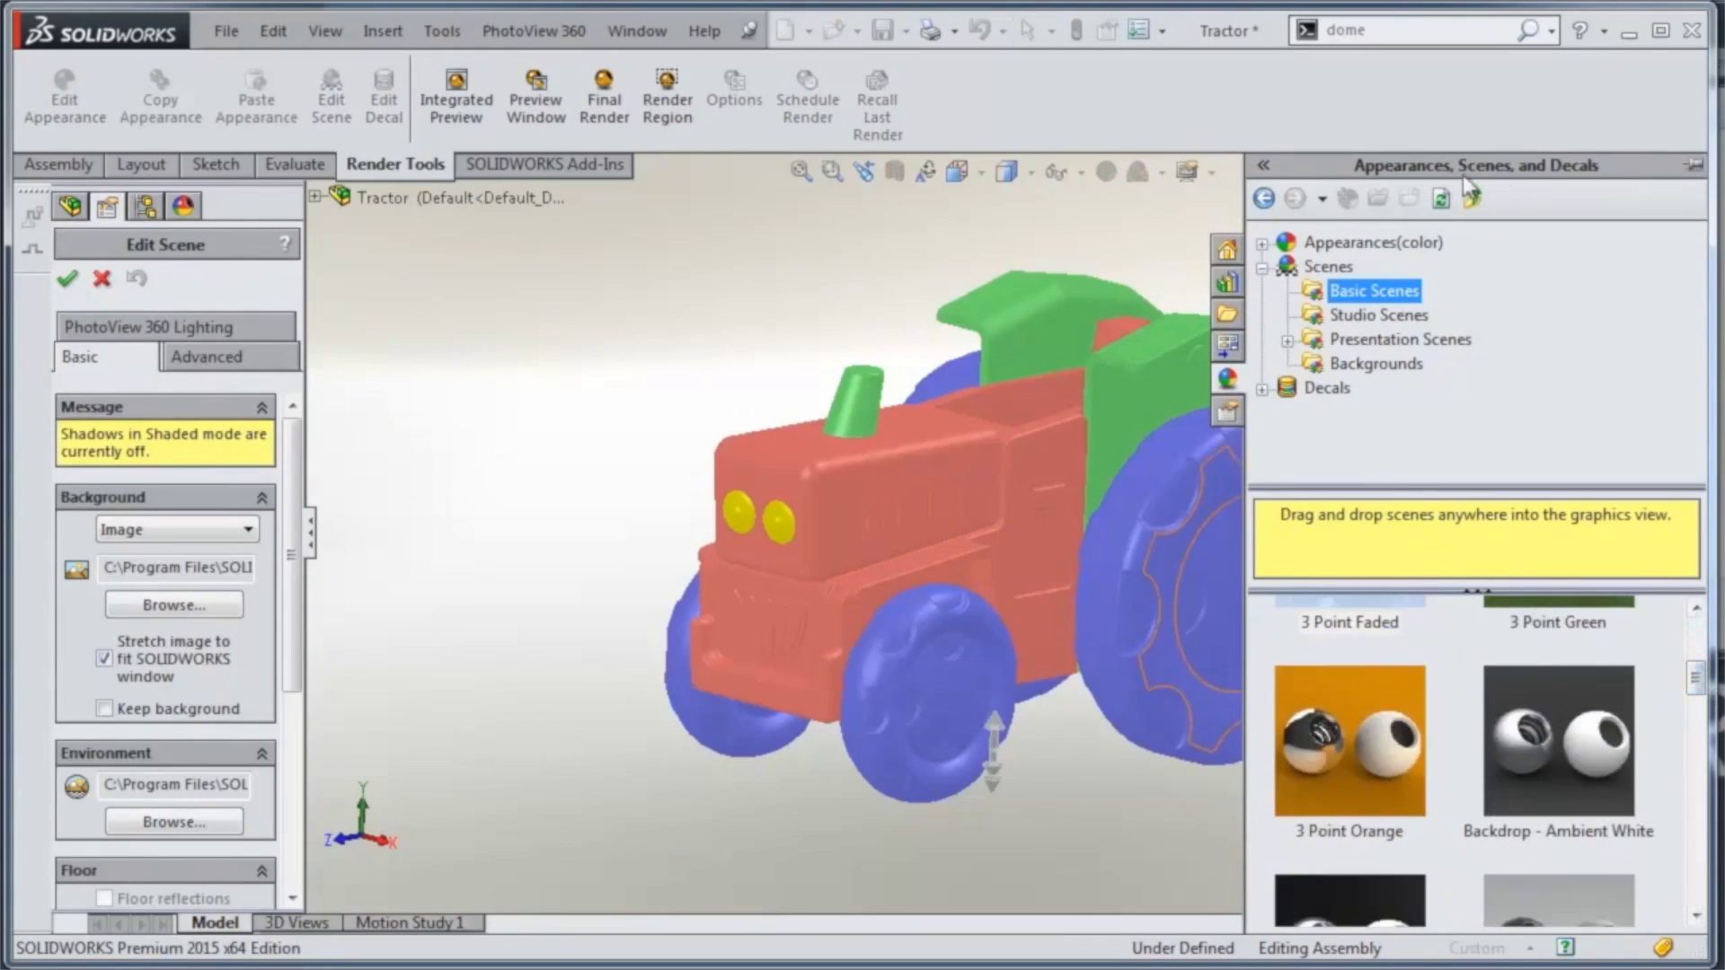
drag(1696, 680, 1696, 618)
drag(1338, 660, 558, 470)
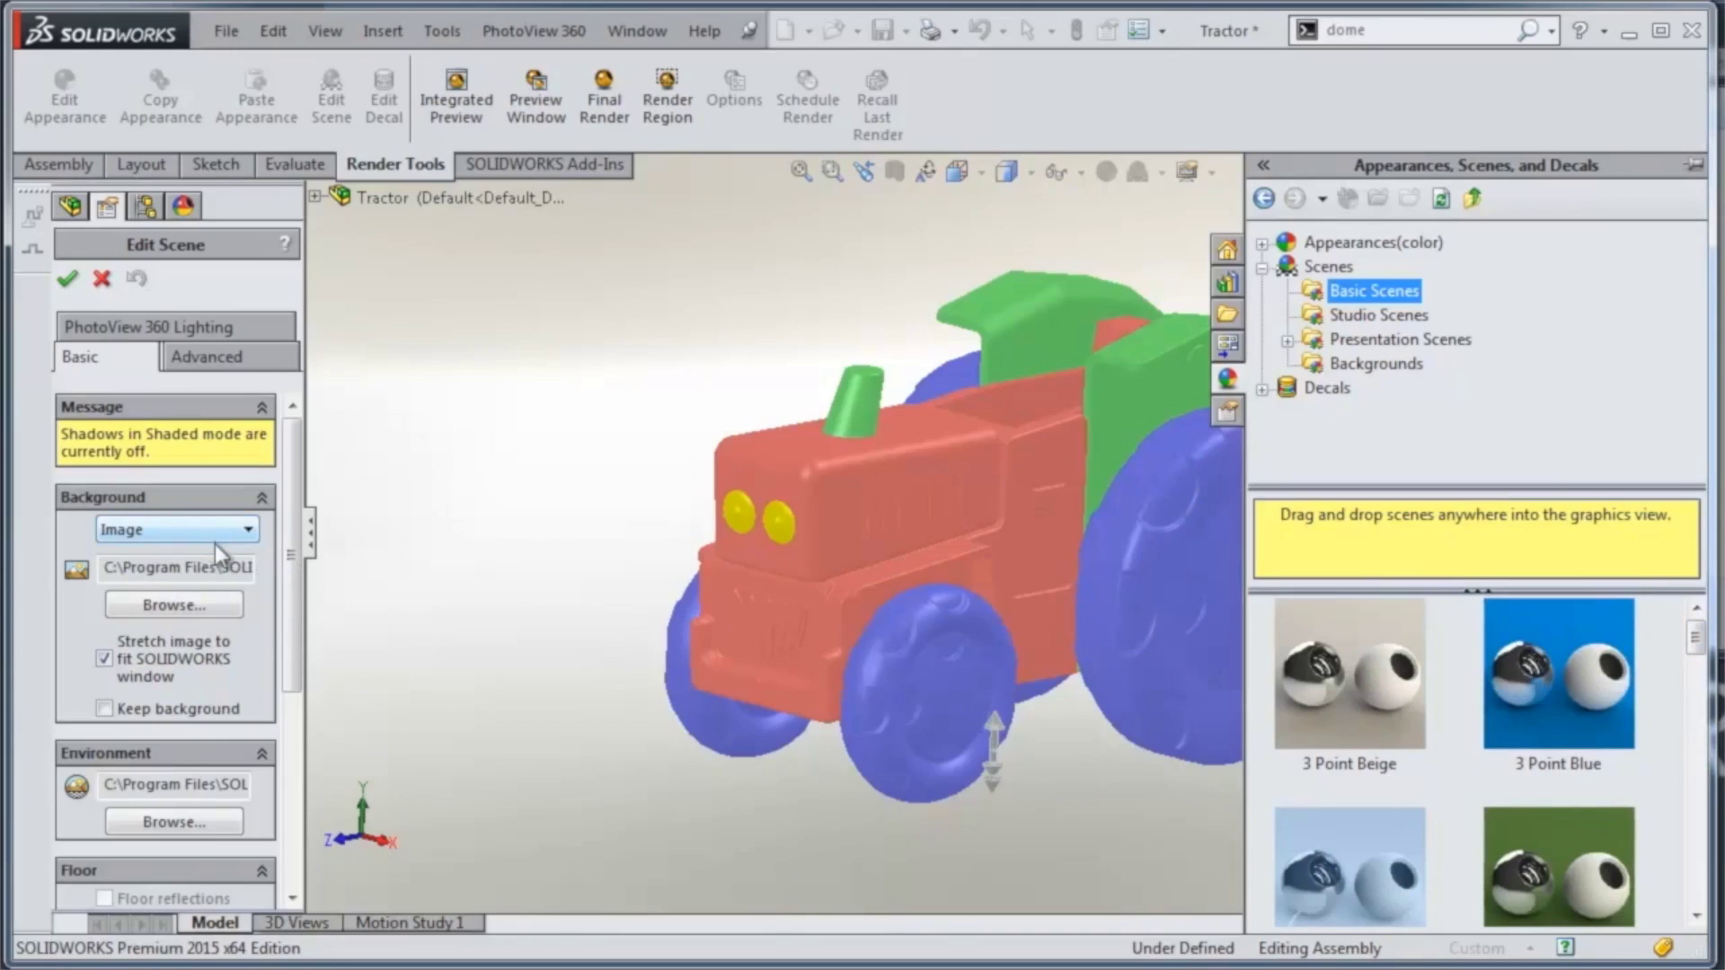
click(190, 606)
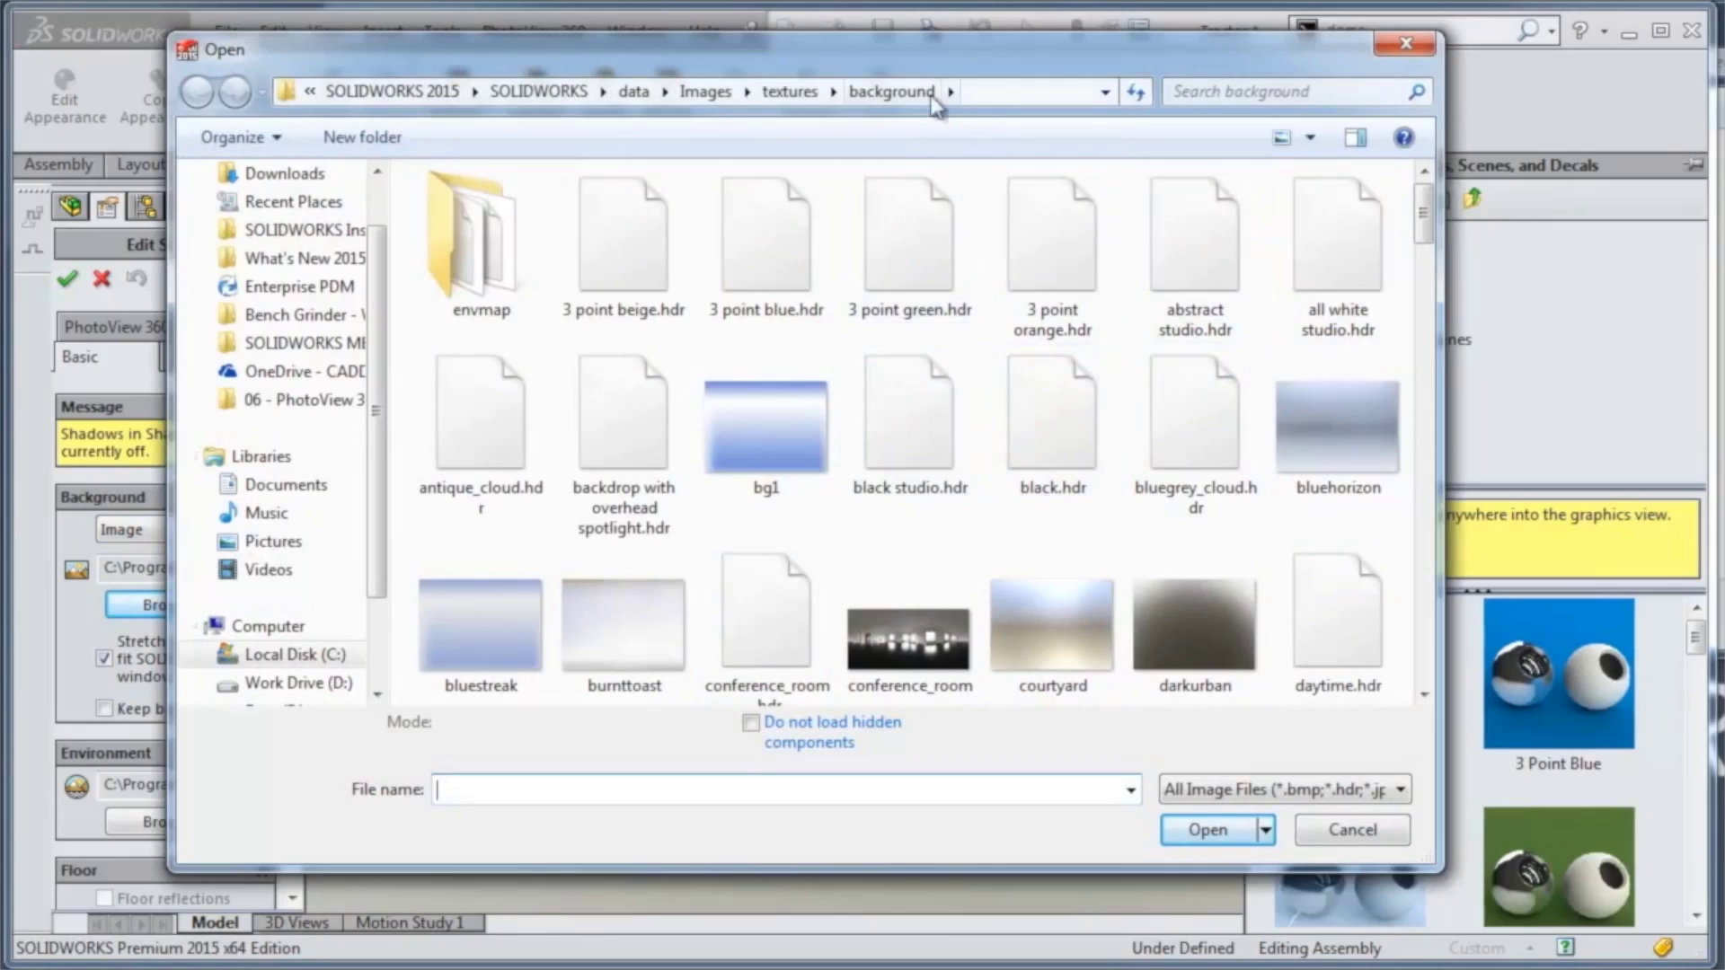
Select the Farm Background image in the 06 - PhotoView 360 folder.
drag(1428, 215, 1438, 333)
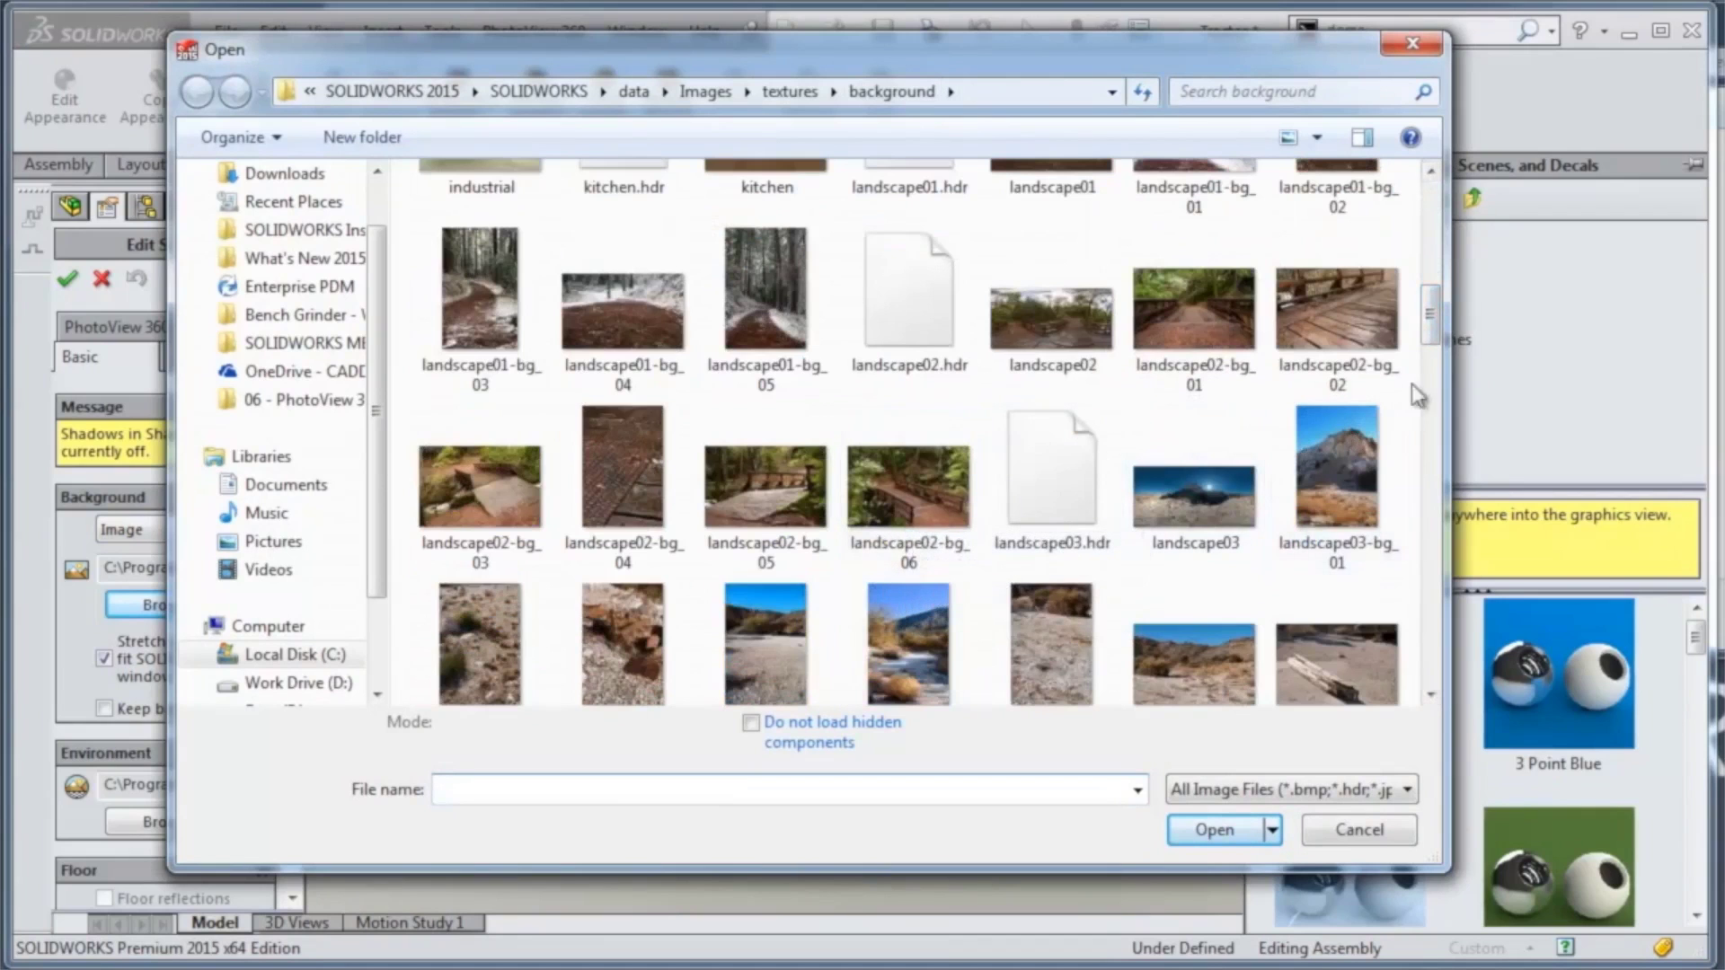
drag(1432, 339, 1412, 588)
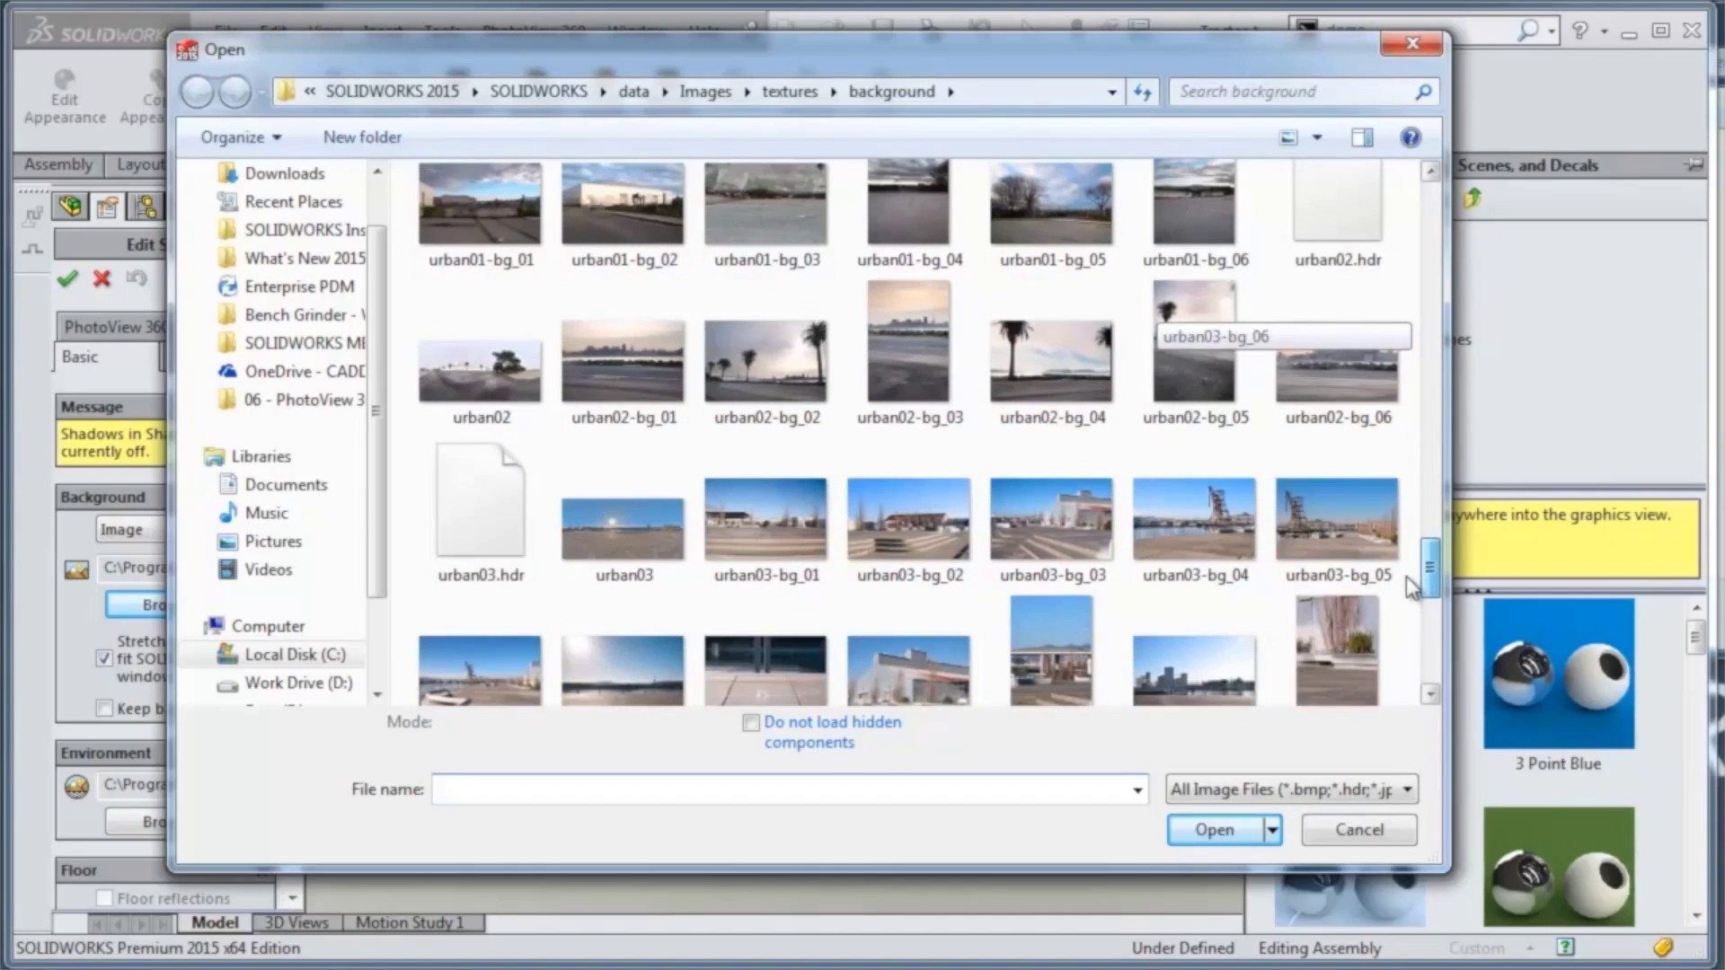
click(336, 411)
click(812, 269)
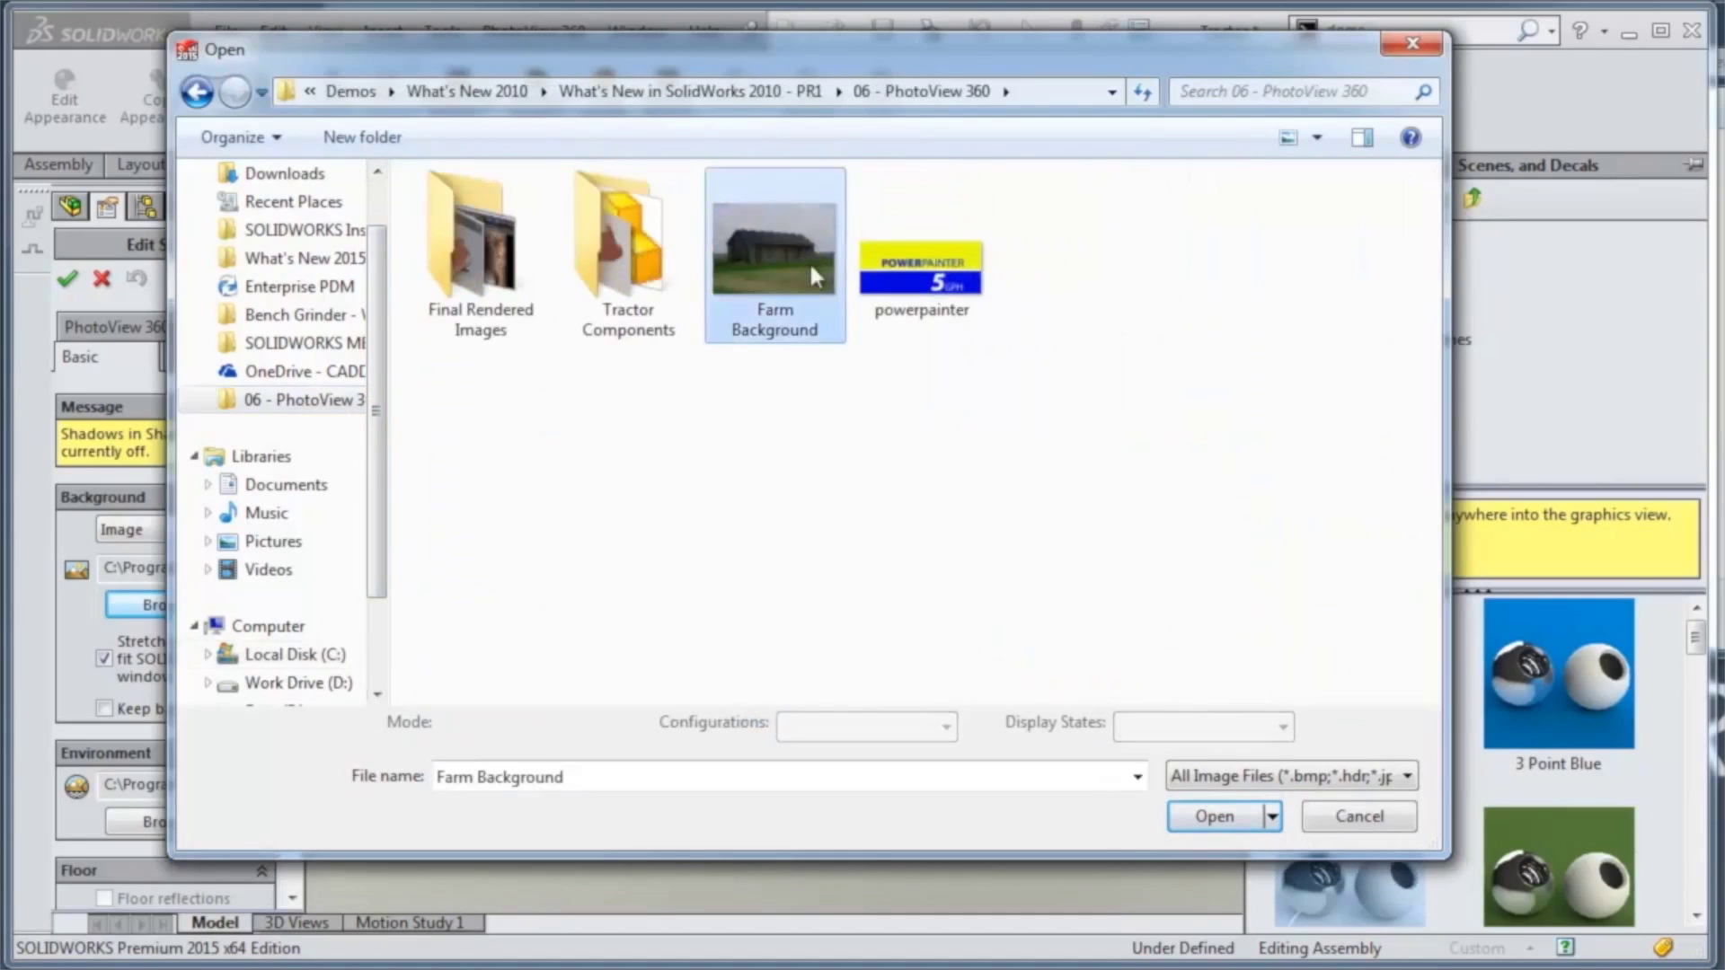
Apply Farm Background as the backdrop and place the tractor small at the lower right.
double_click(805, 234)
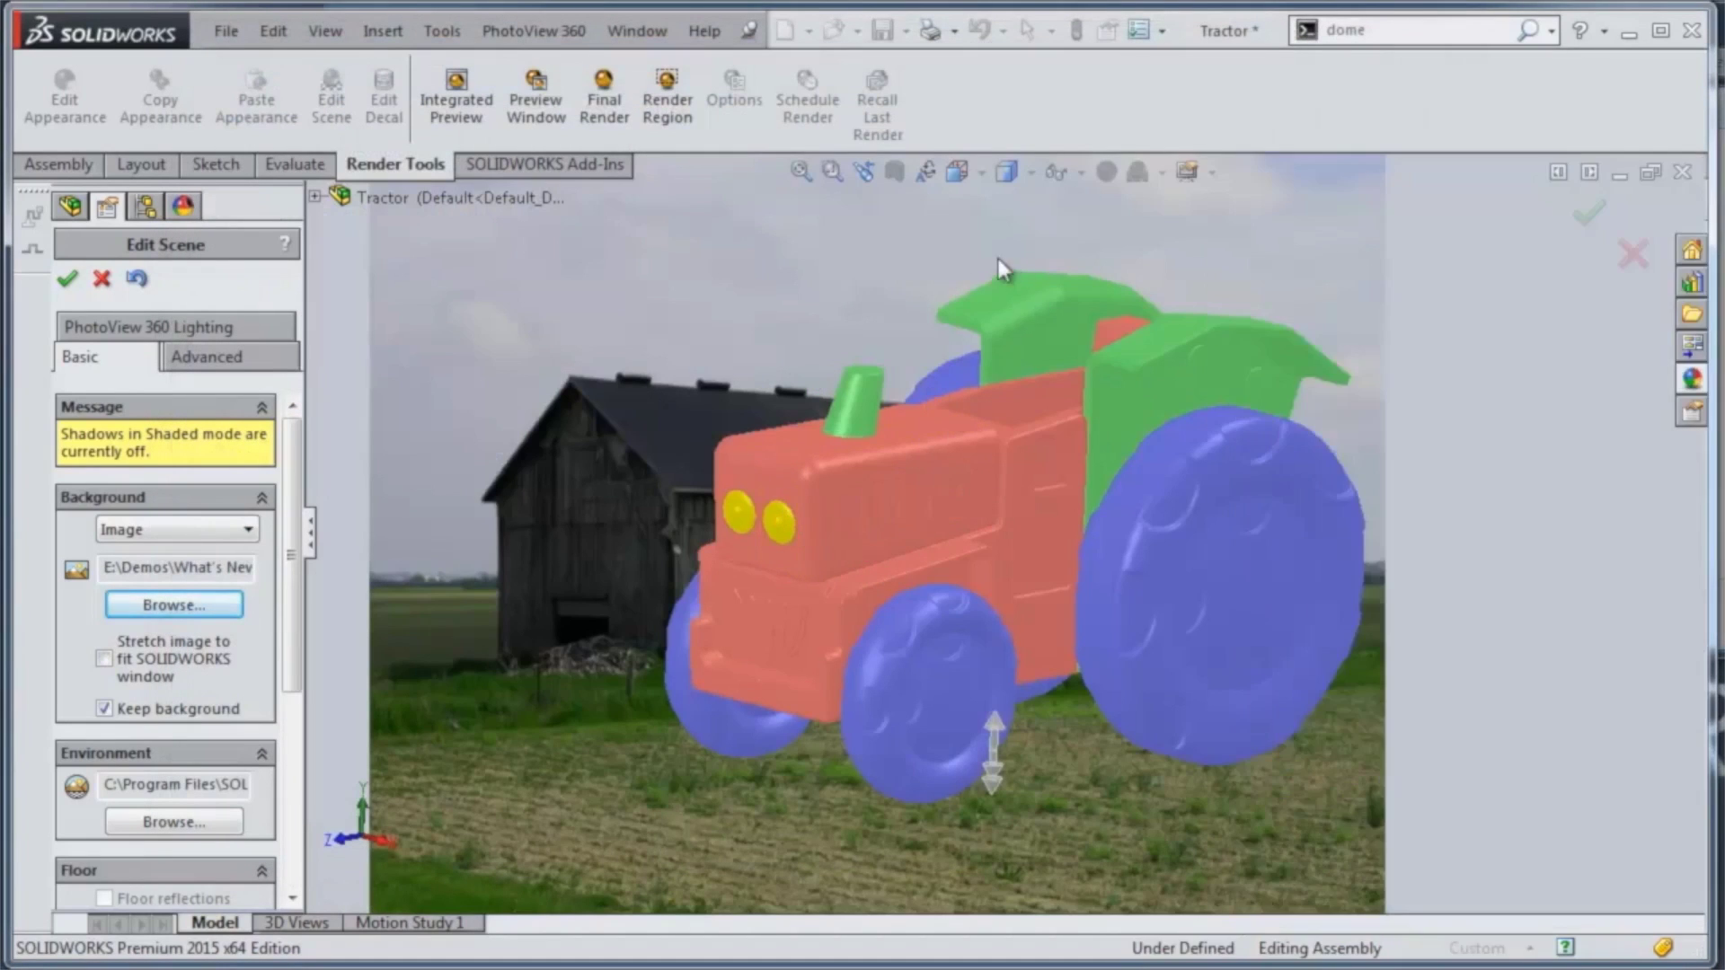
scroll(909, 319, up, 2)
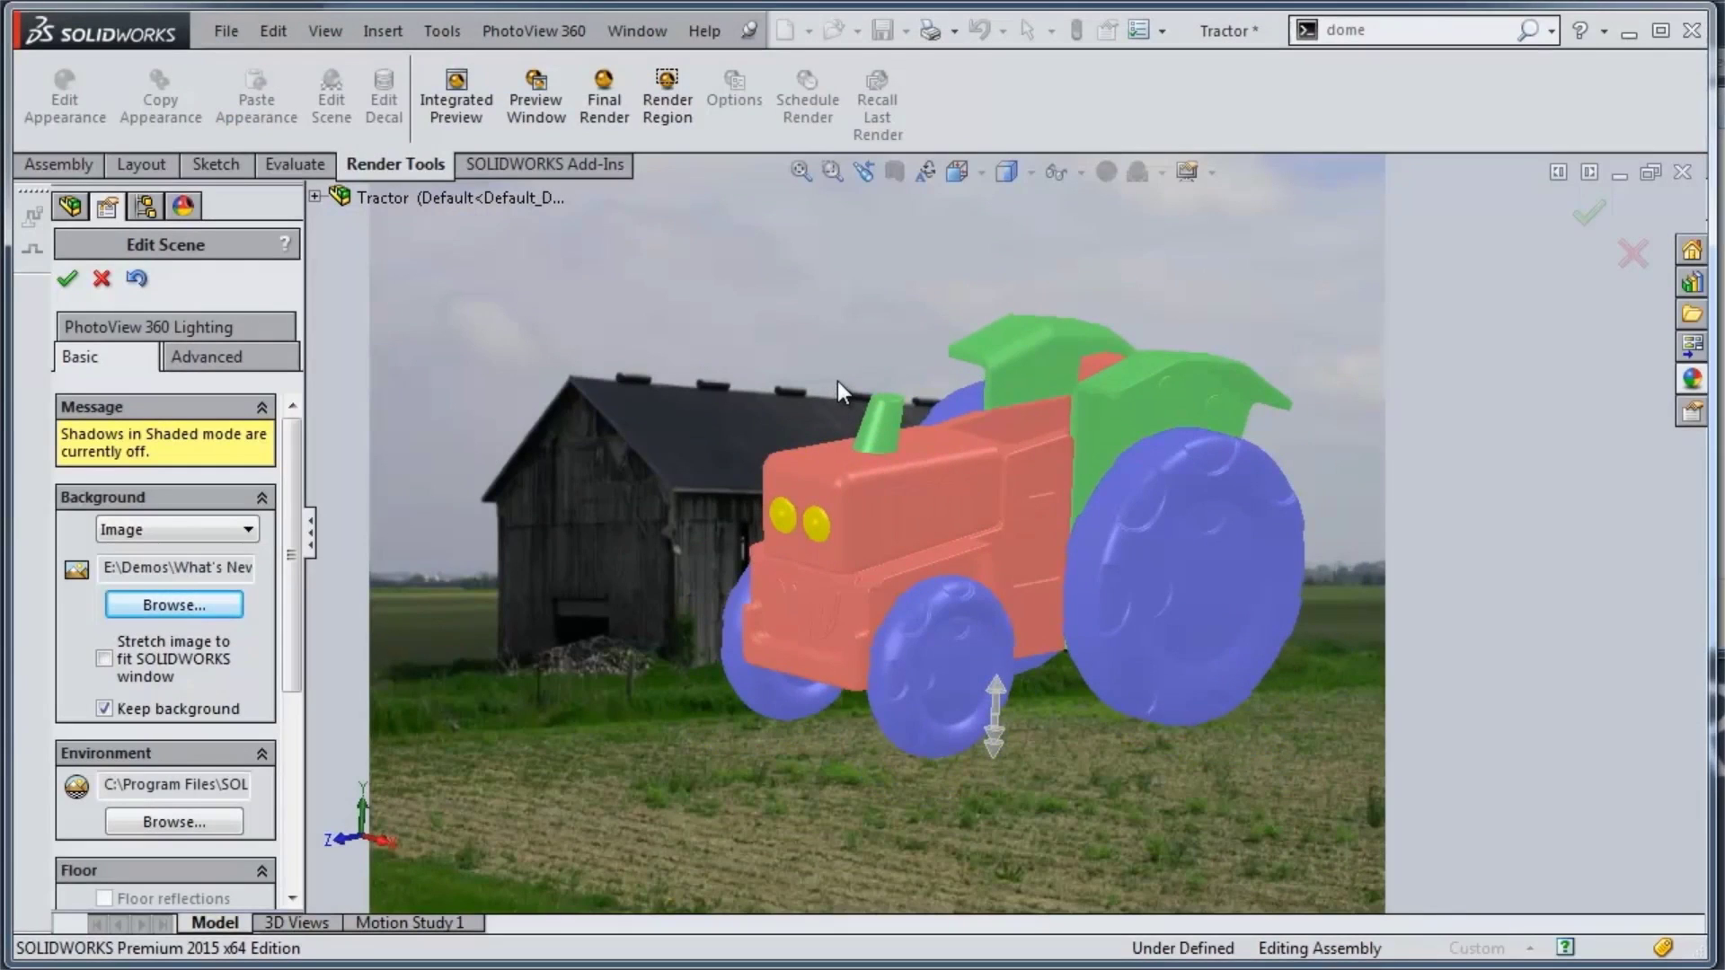
scroll(840, 385, up, 3)
ctrl+middle_drag(778, 413, 1042, 564)
scroll(1040, 537, up, 3)
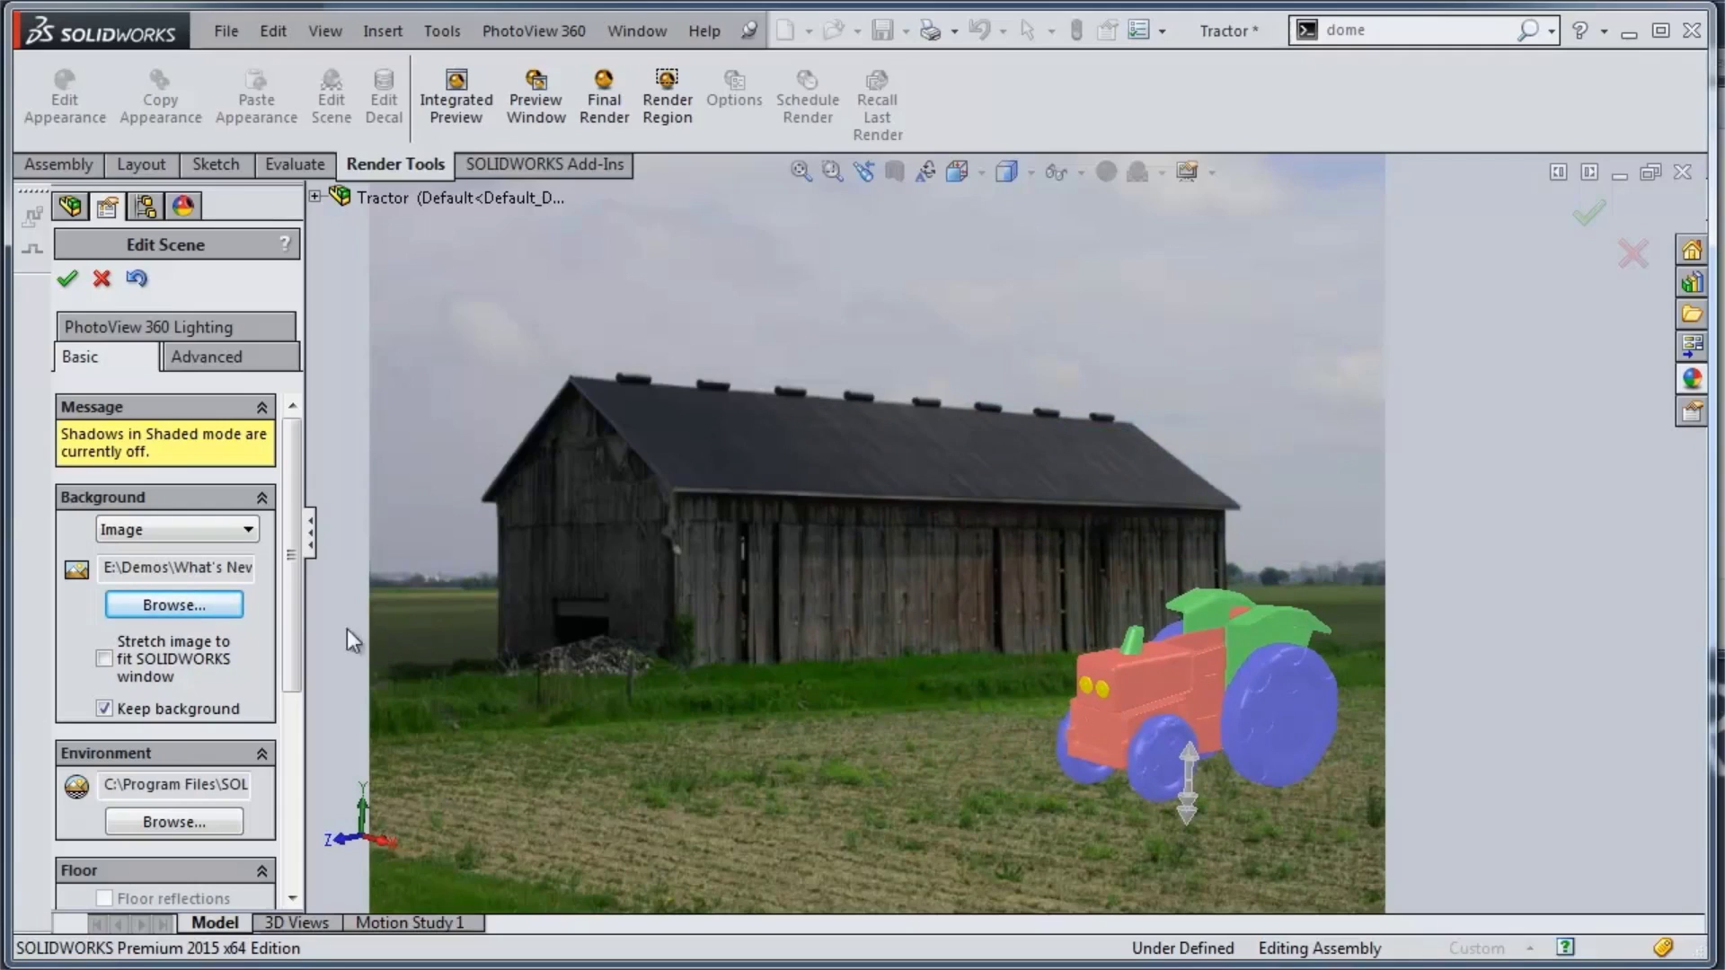
Review the Basic, Advanced and PhotoView 360 Lighting scene settings, then accept the scene.
drag(293, 597, 271, 769)
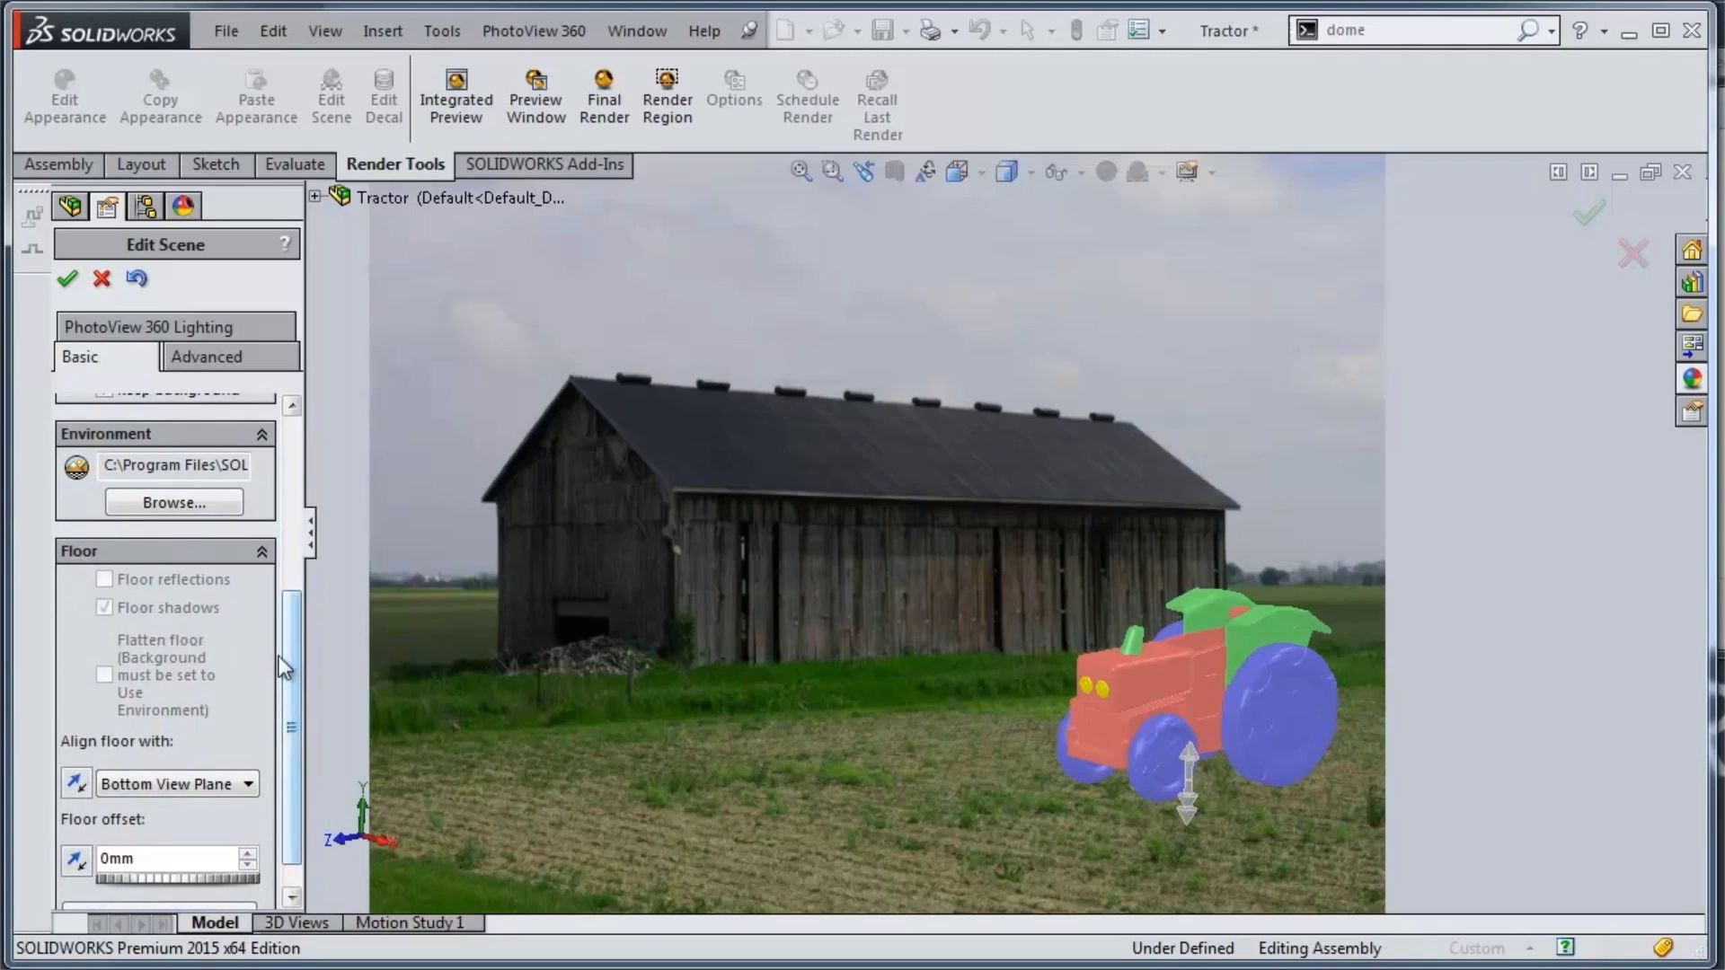
drag(288, 699, 300, 494)
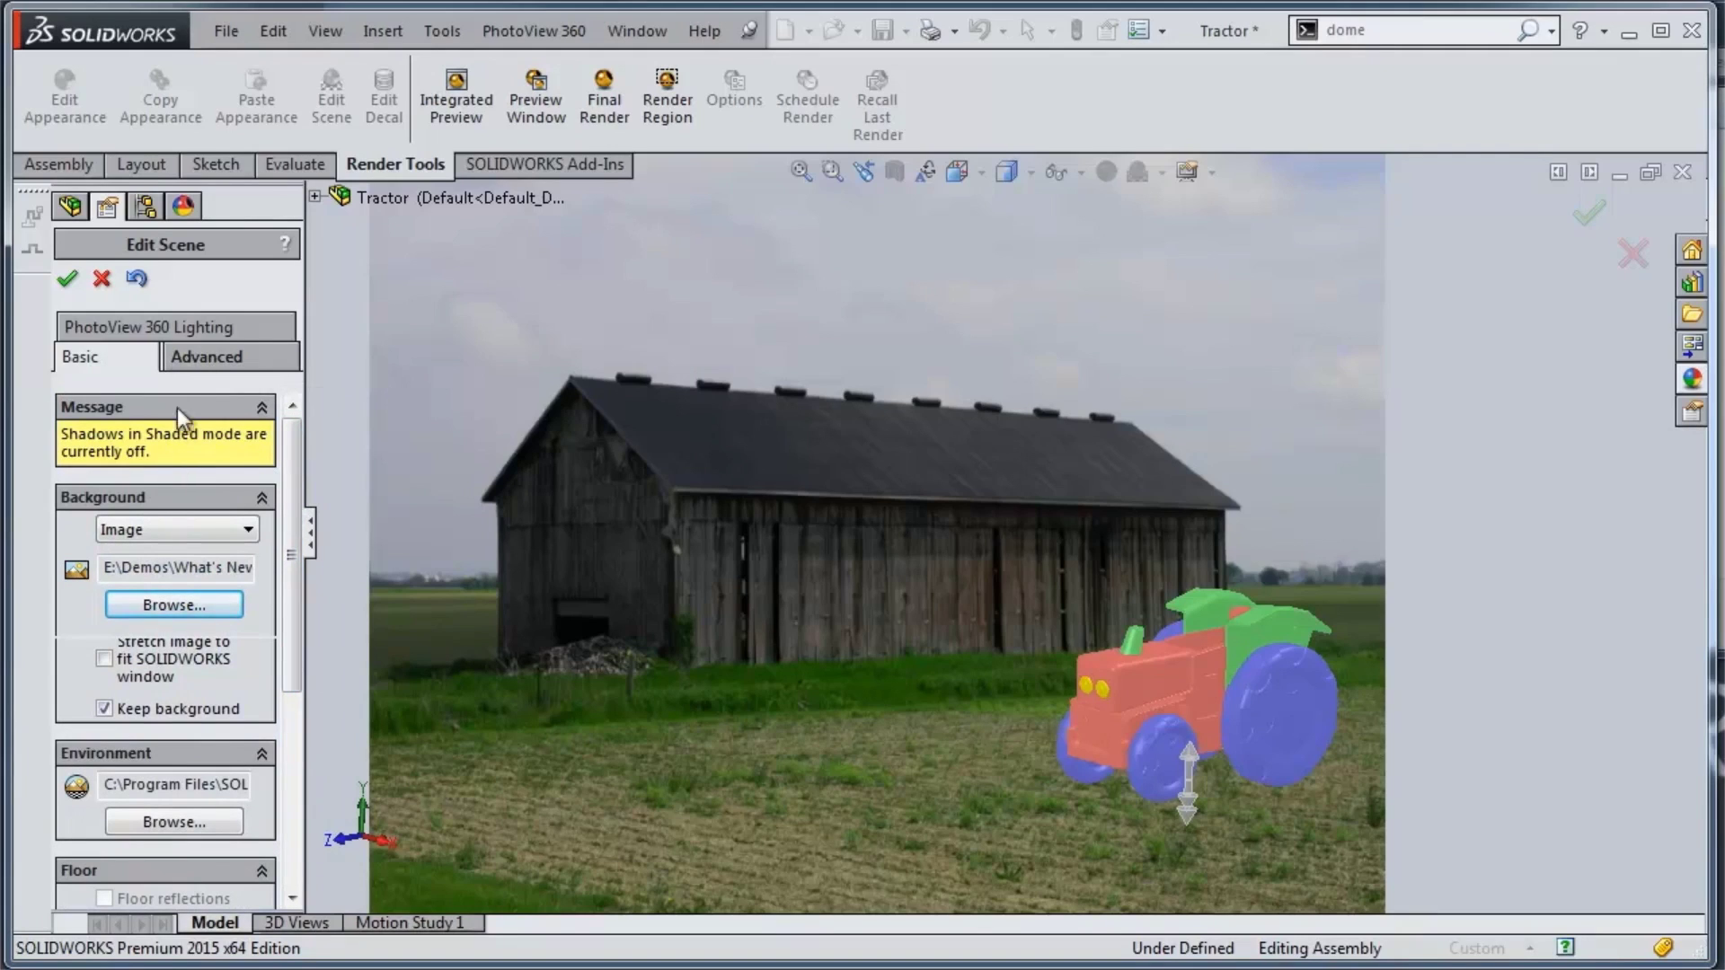
click(203, 359)
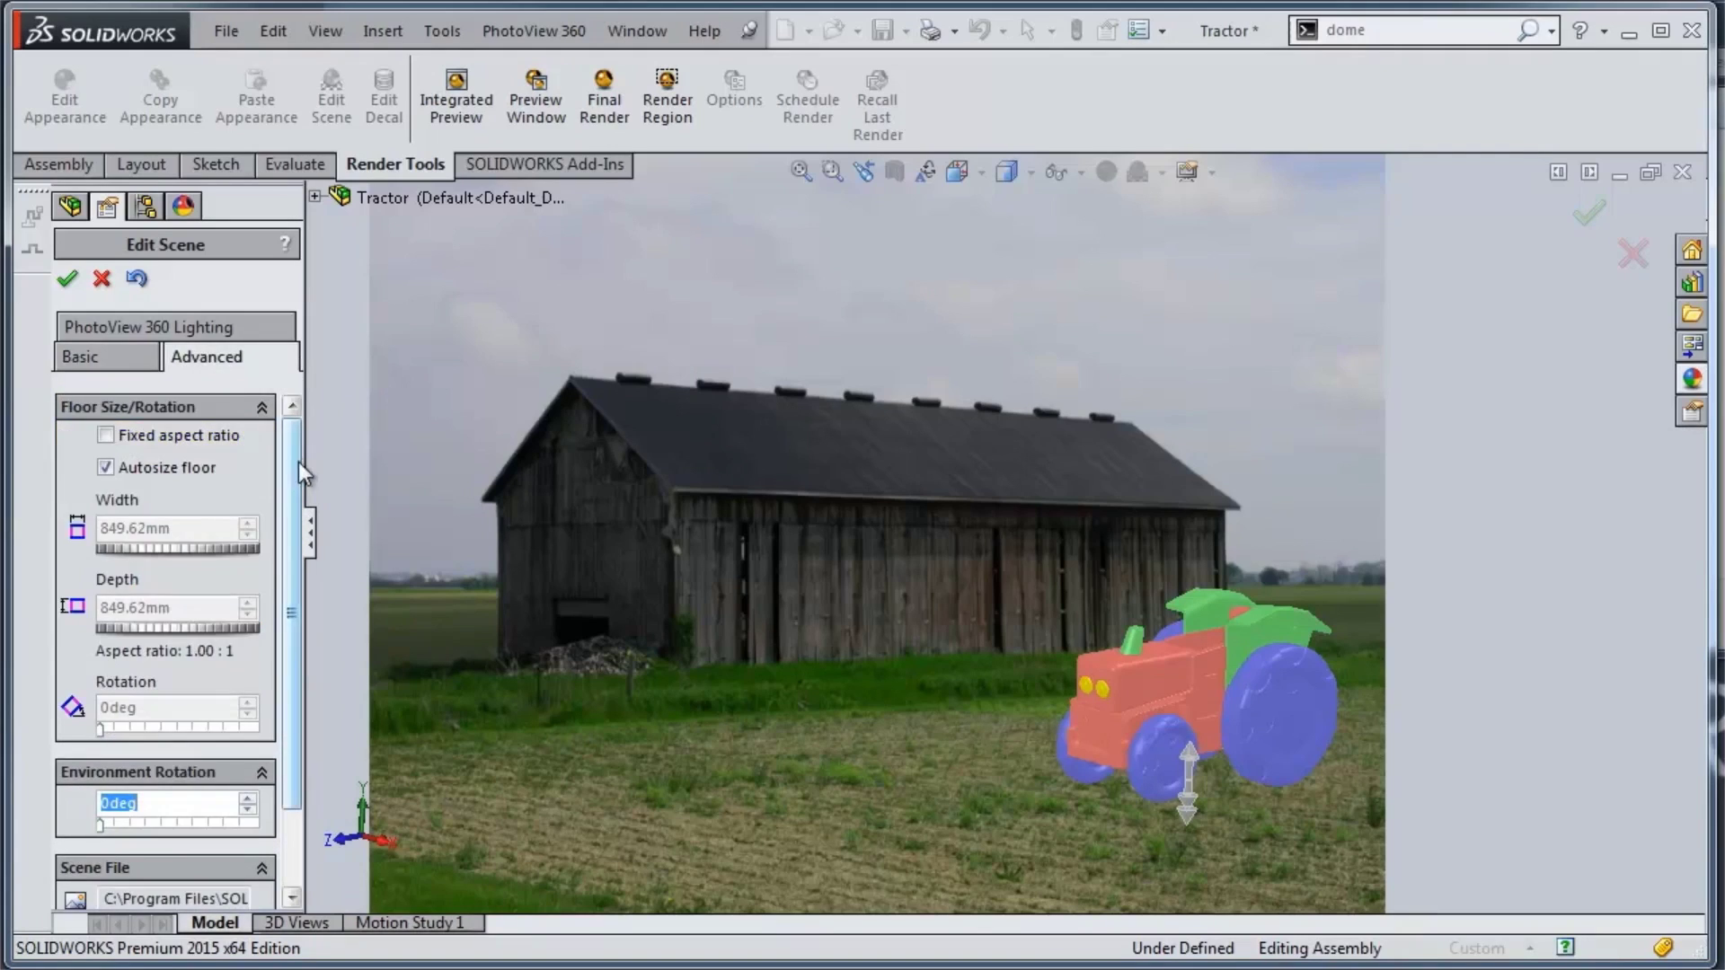
scroll(292, 483, down, 1)
scroll(292, 483, down, 2)
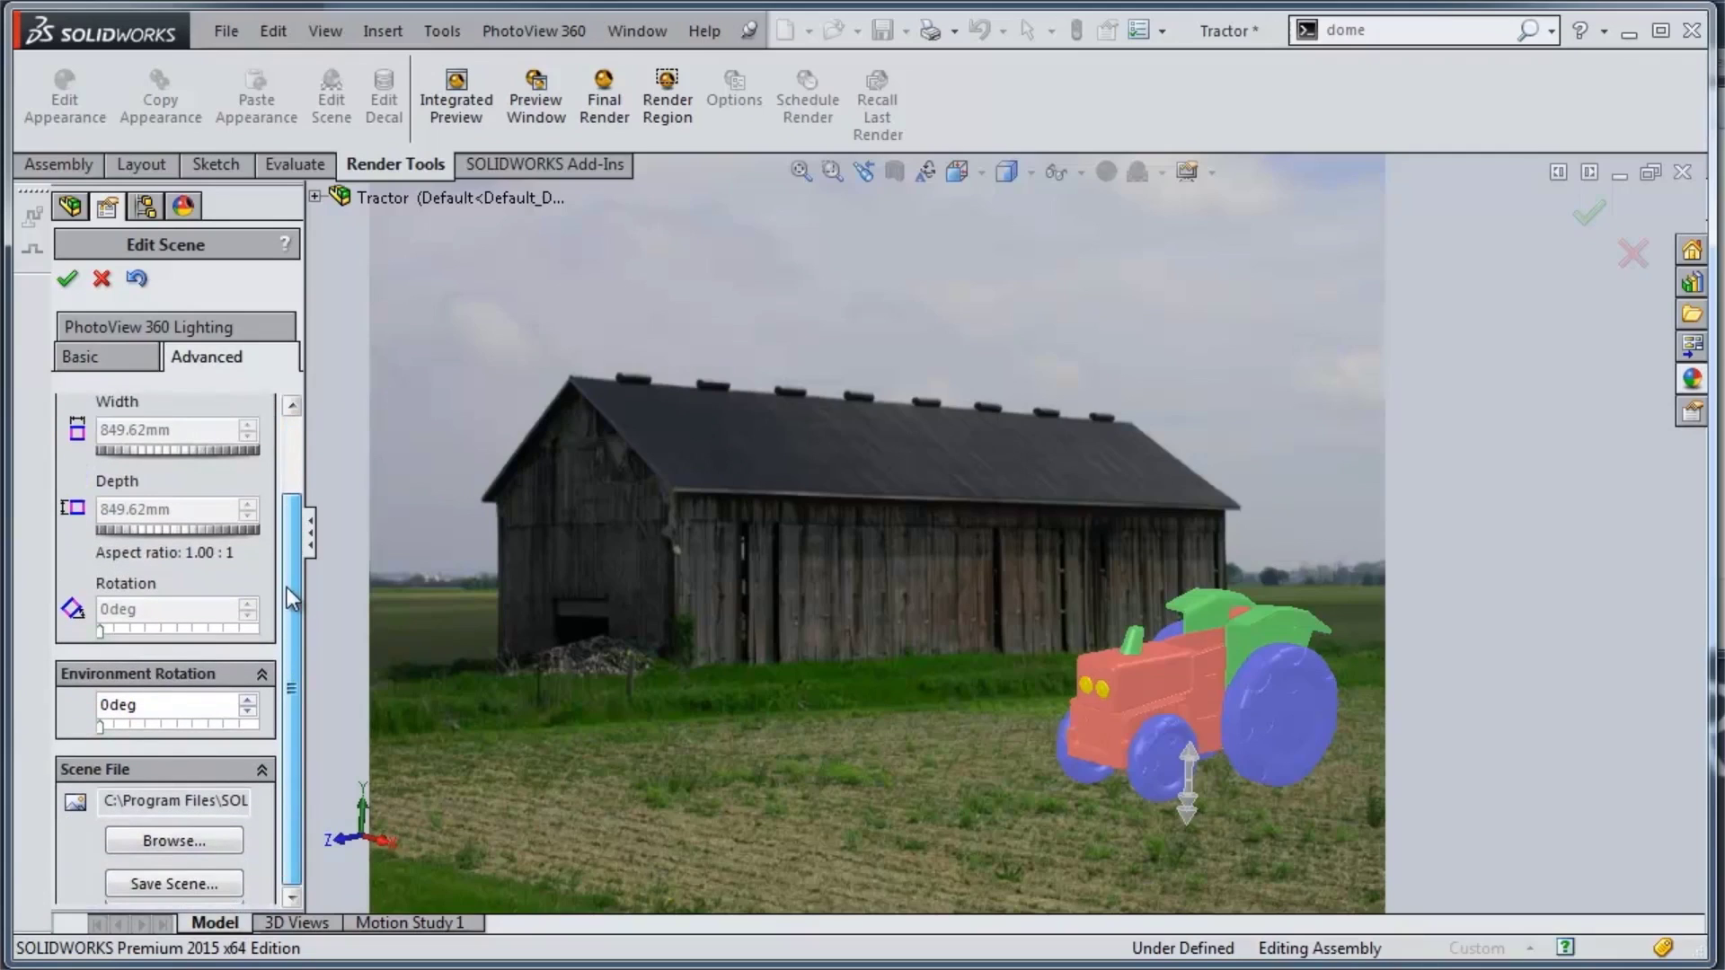
scroll(289, 575, up, 2)
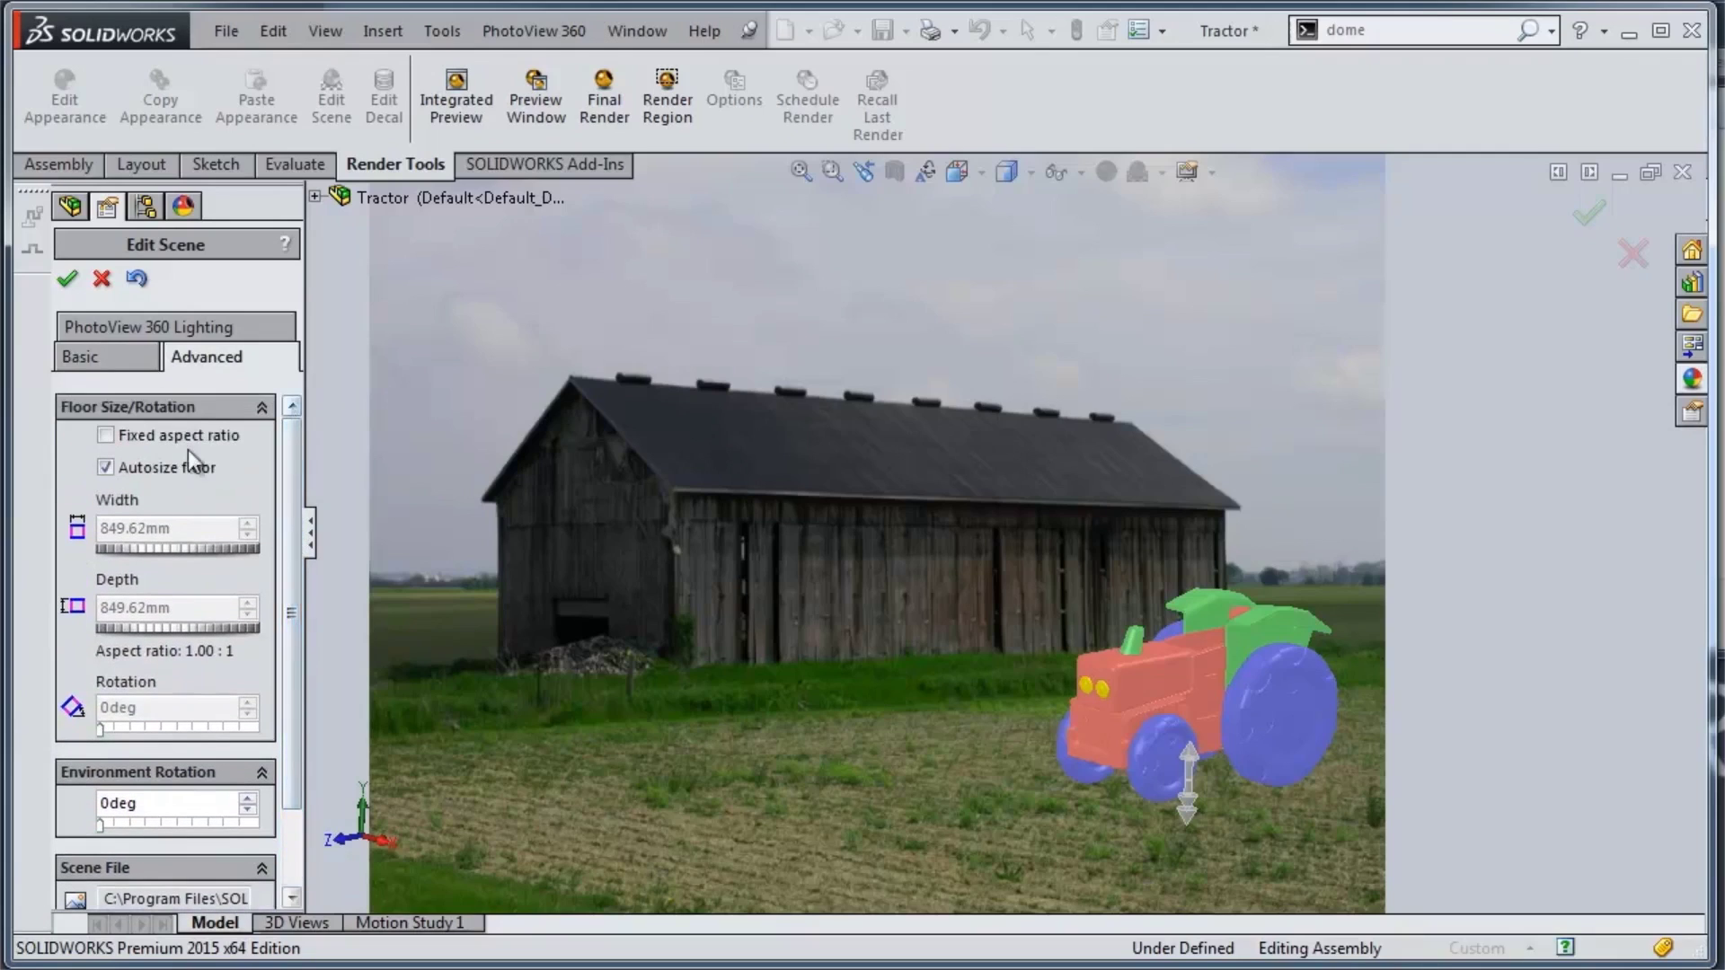
click(185, 329)
scroll(292, 500, down, 5)
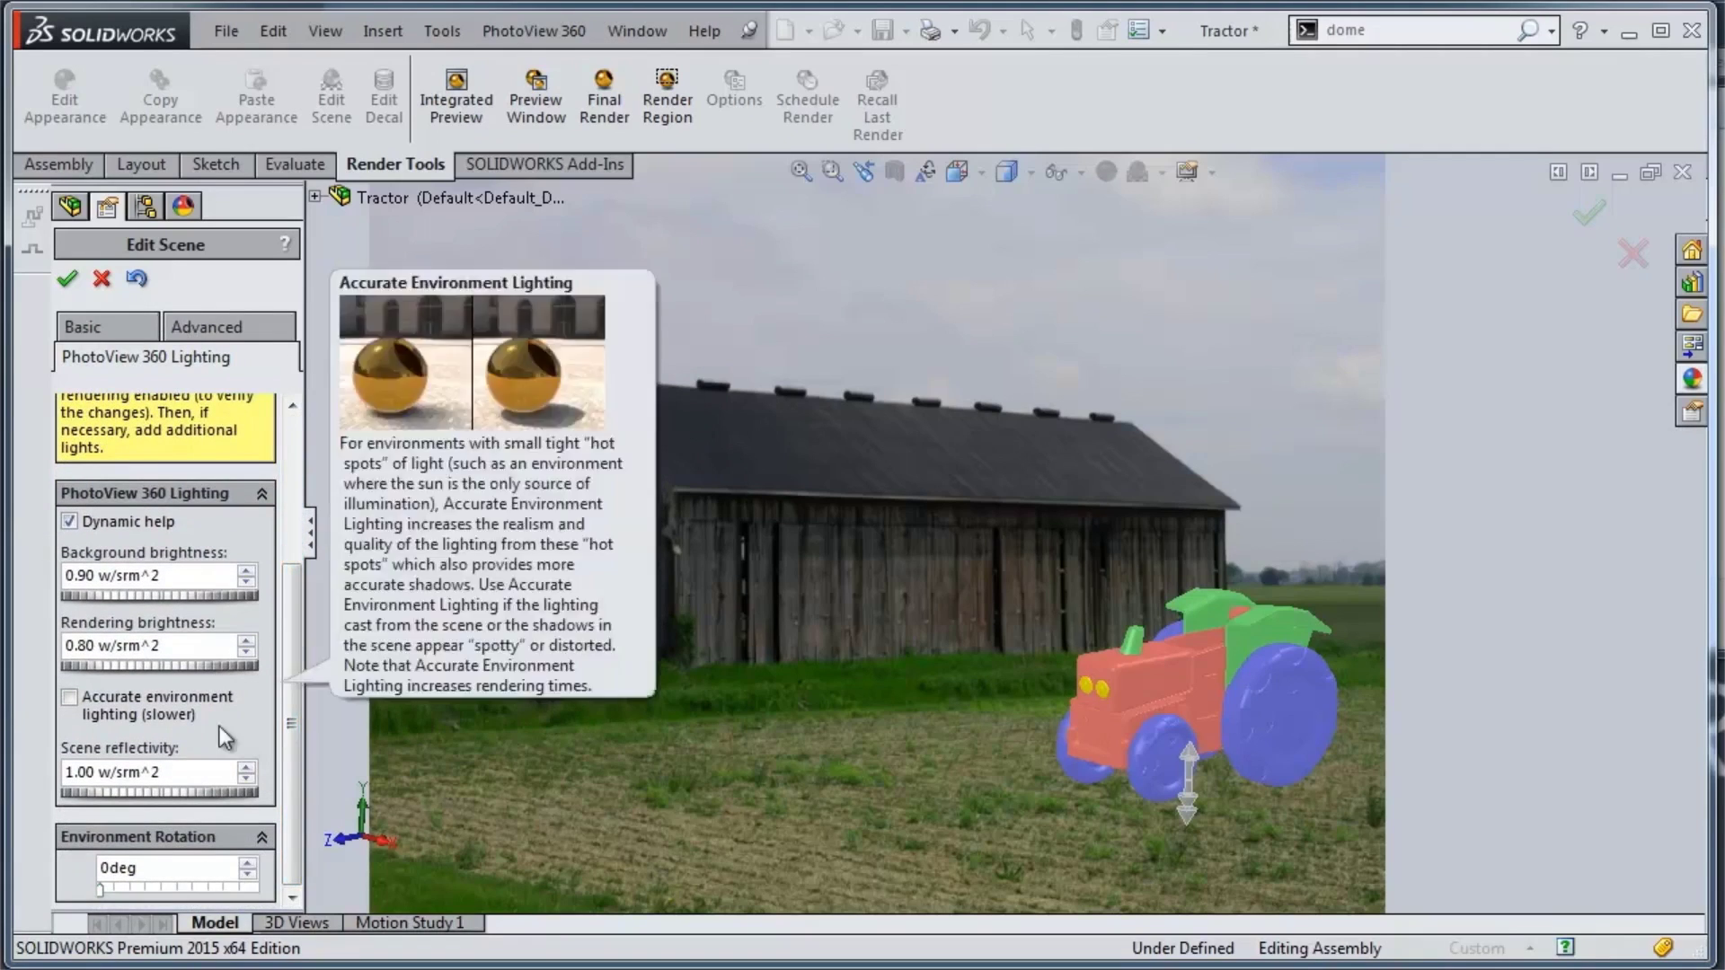
click(68, 281)
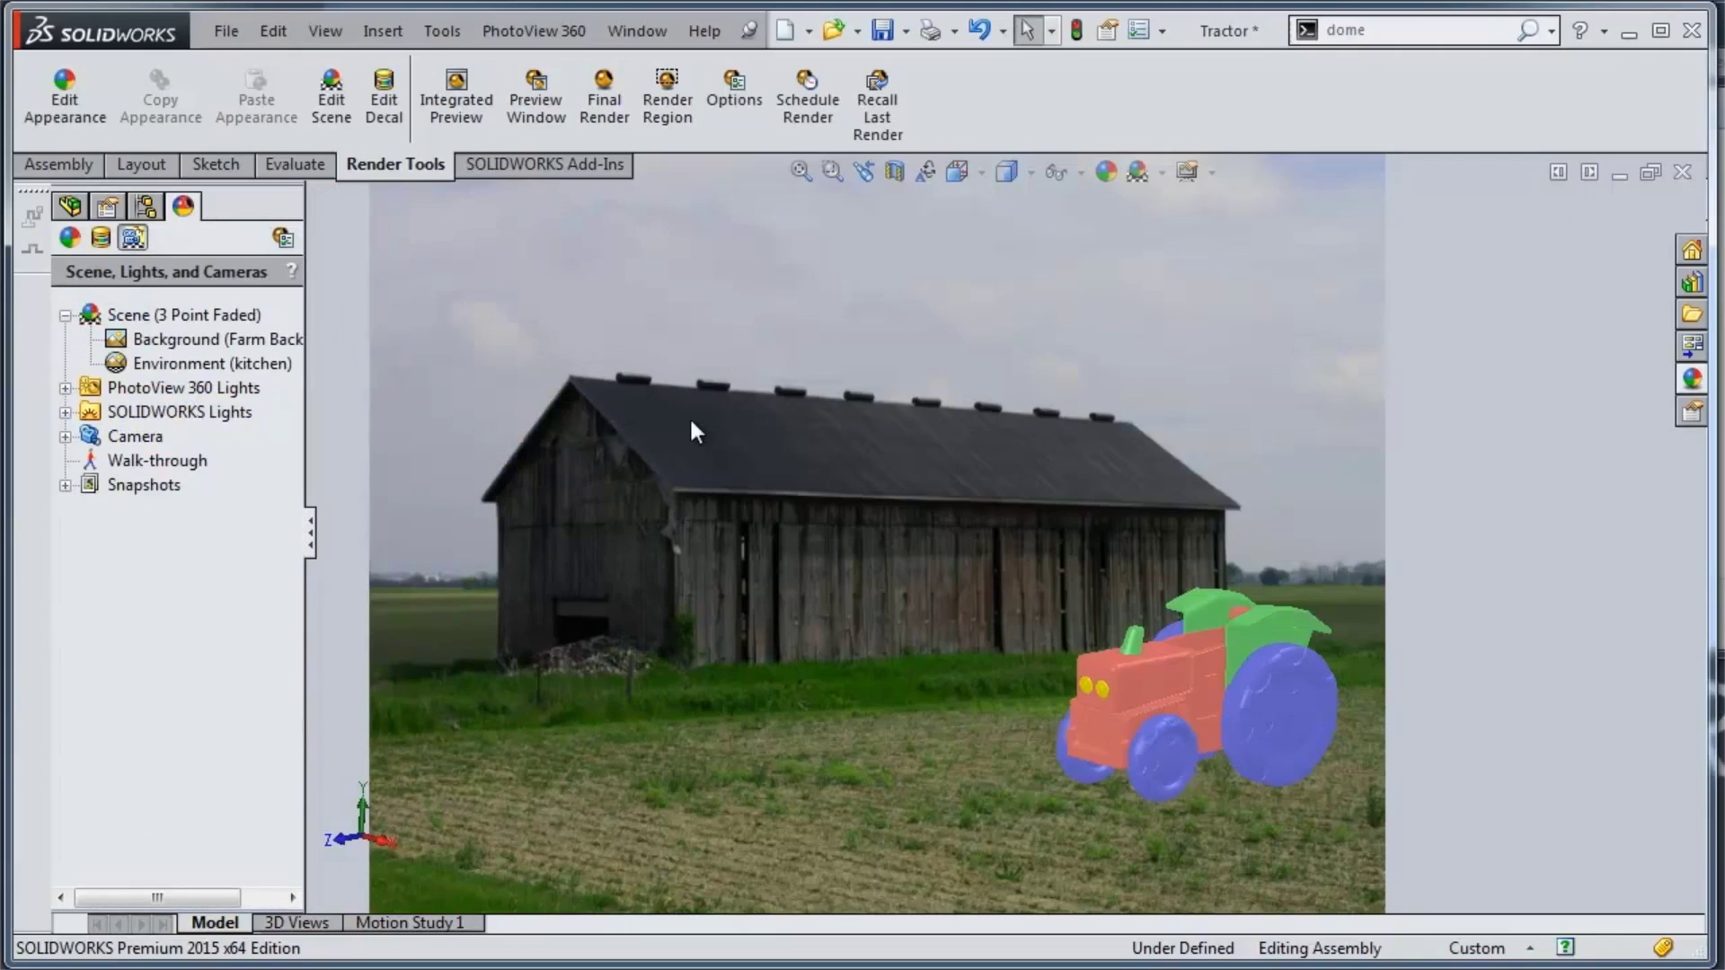
Run a Final Render of the tractor and acknowledge the perspective view warning.
click(612, 115)
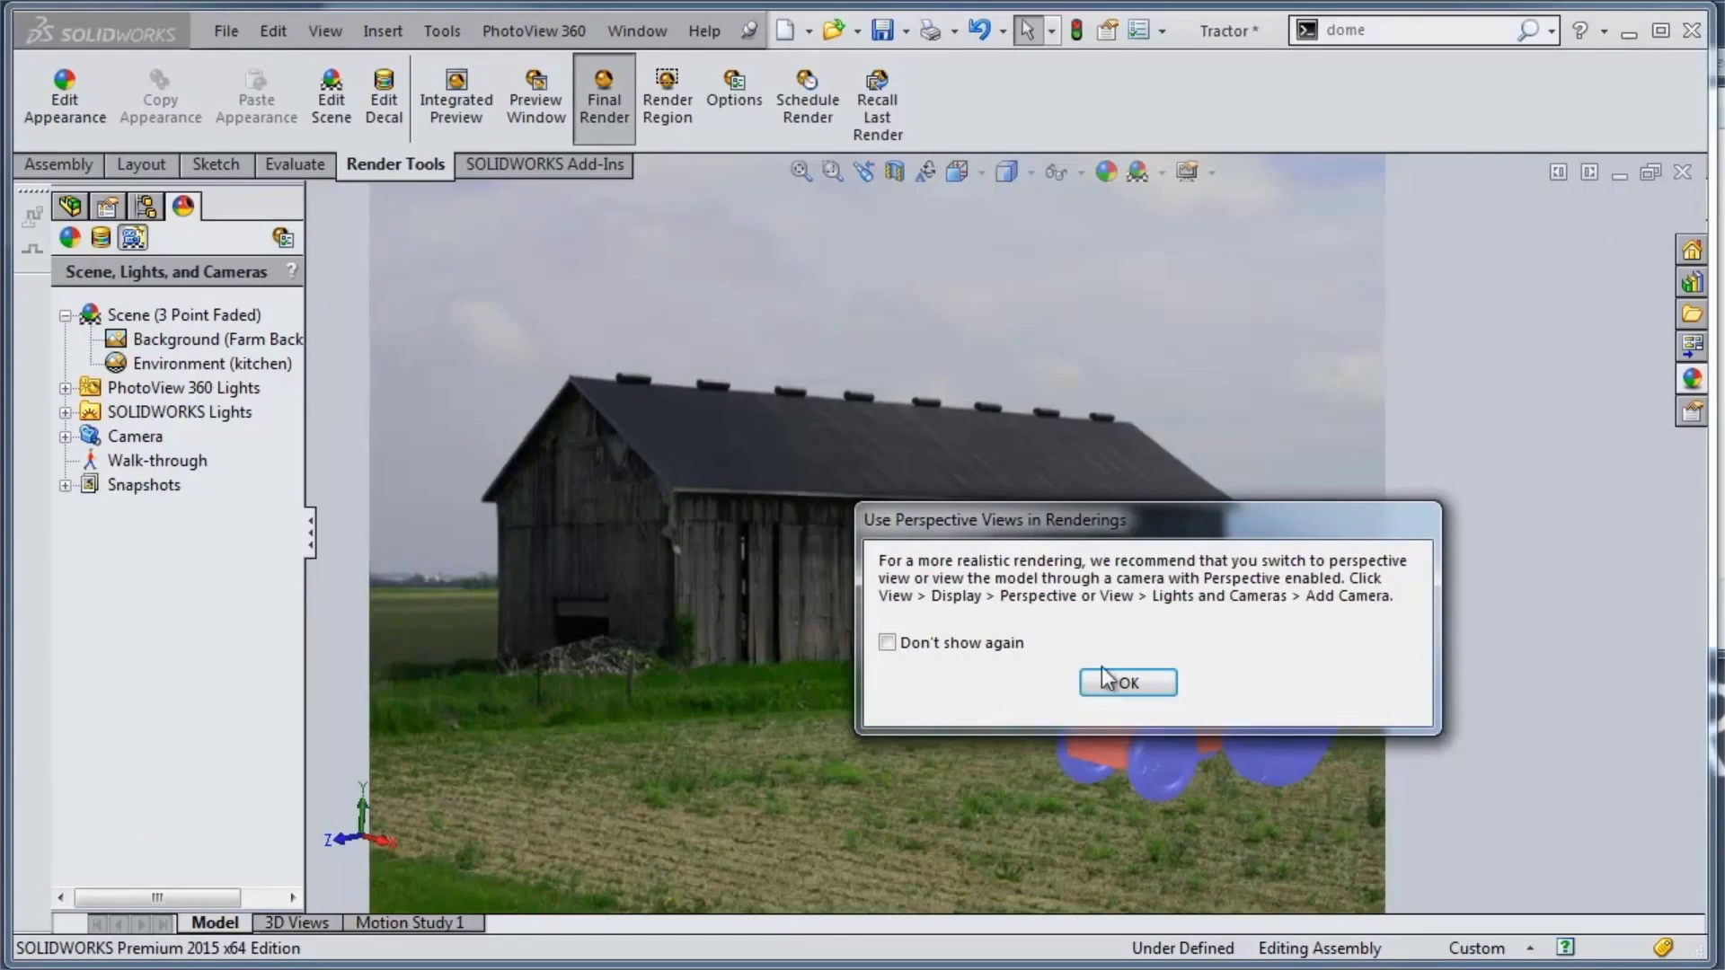
click(1114, 682)
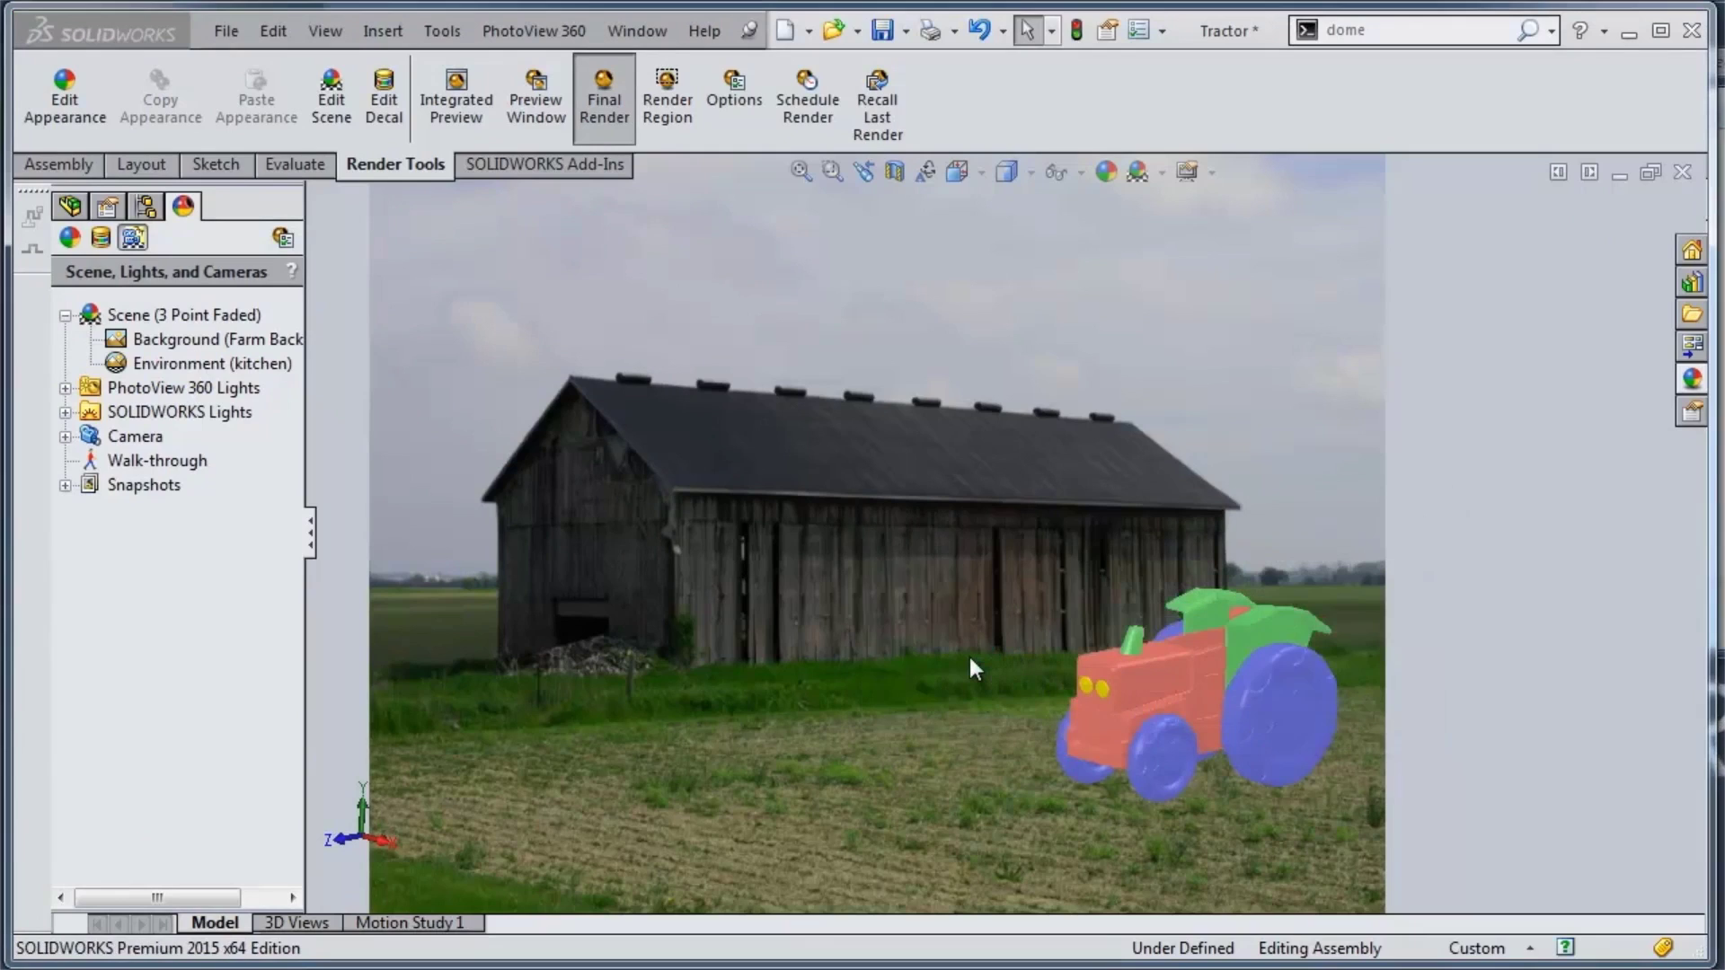